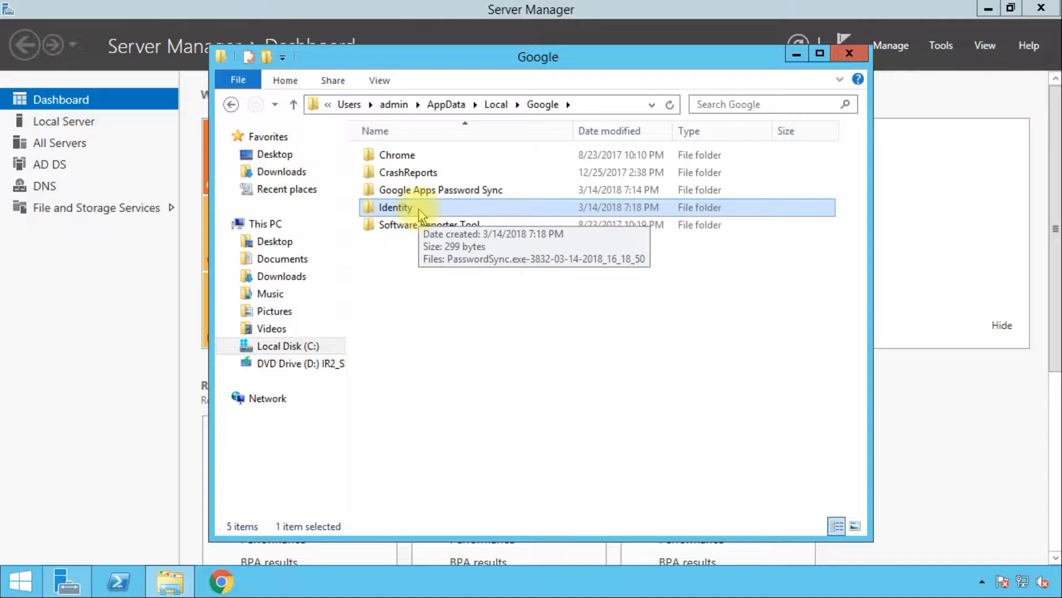
Step: Read the errors in the PasswordSync.exe log in the Identity folder, highlight the WinHttpGetProxyForUrl error code, and close the log
double_click(396, 207)
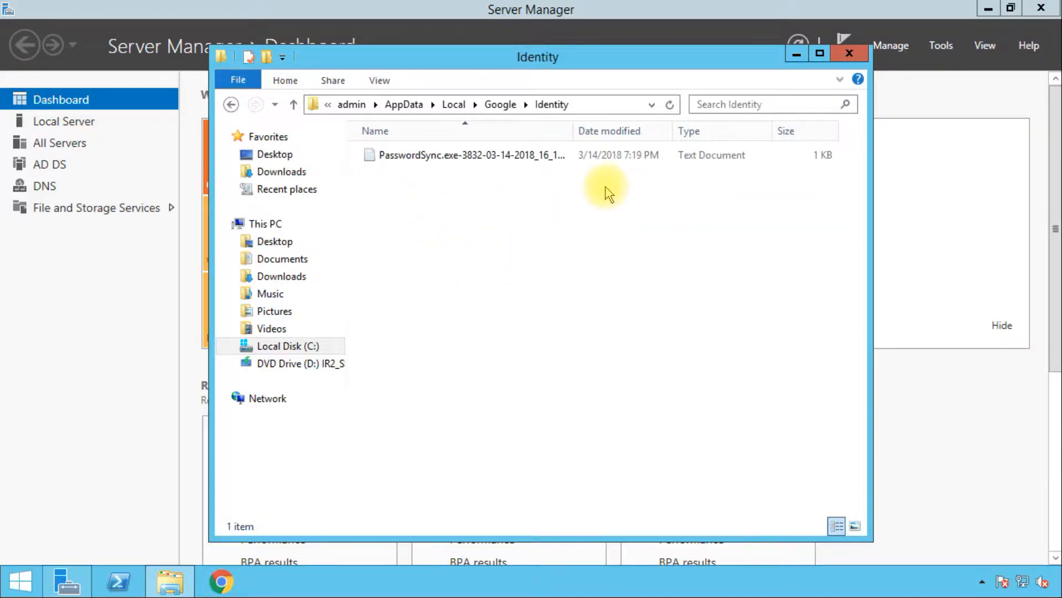
double_click(403, 156)
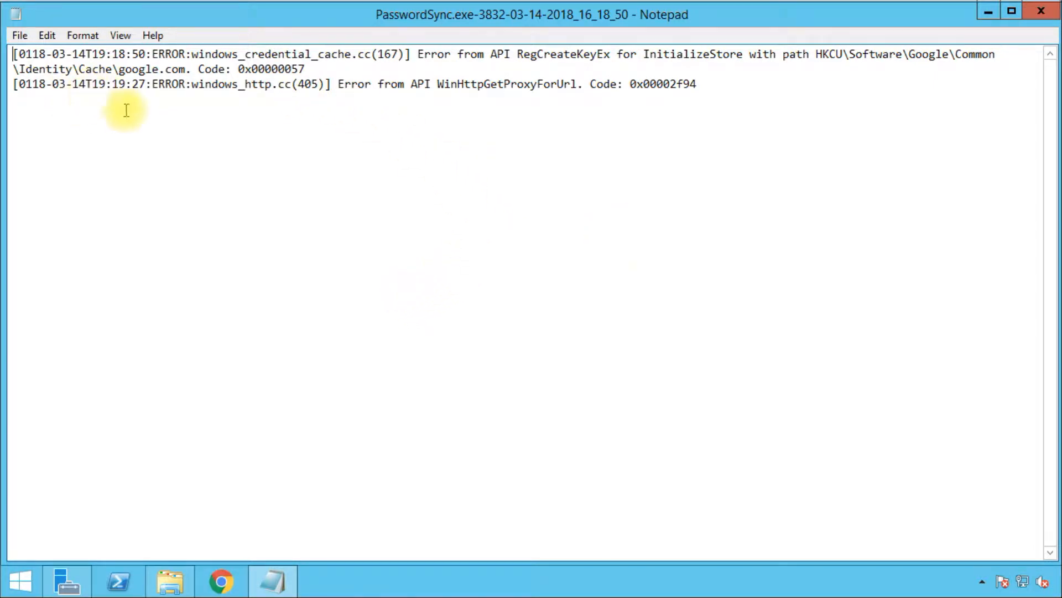
left_click(115, 94)
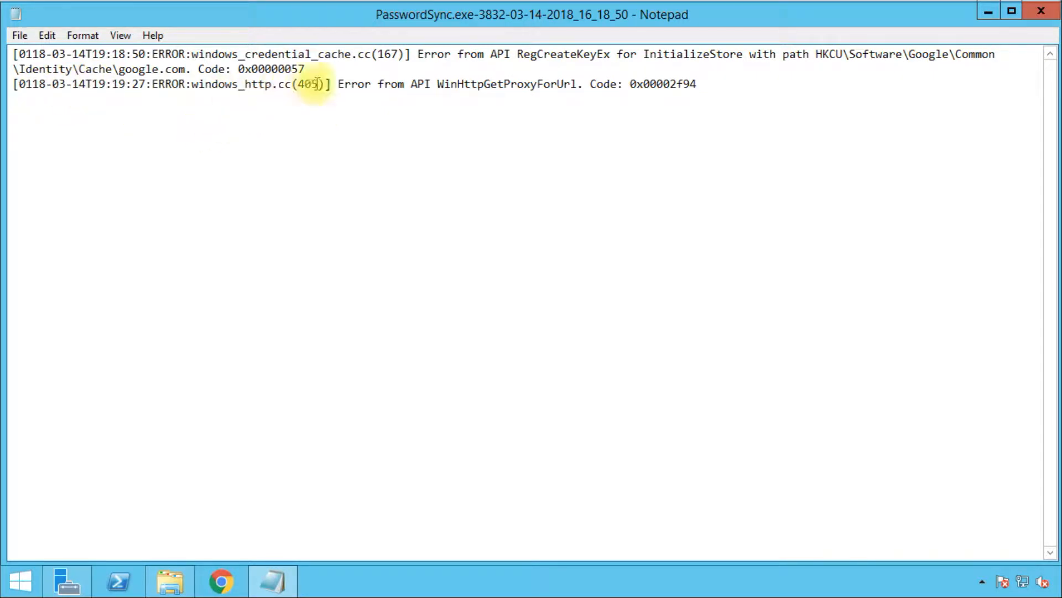
left_click_drag(706, 84, 635, 85)
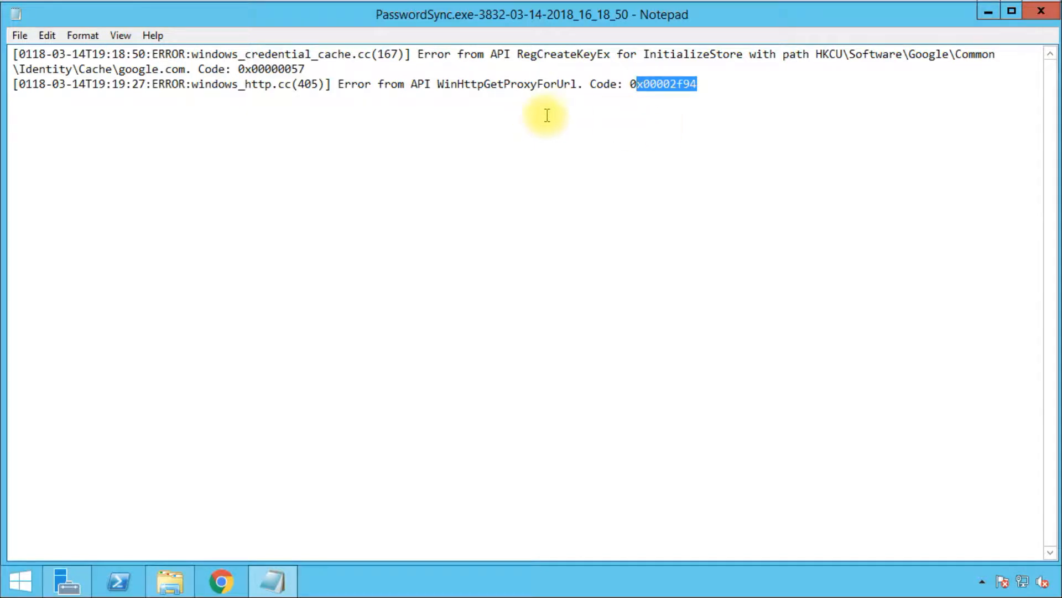
left_click(608, 159)
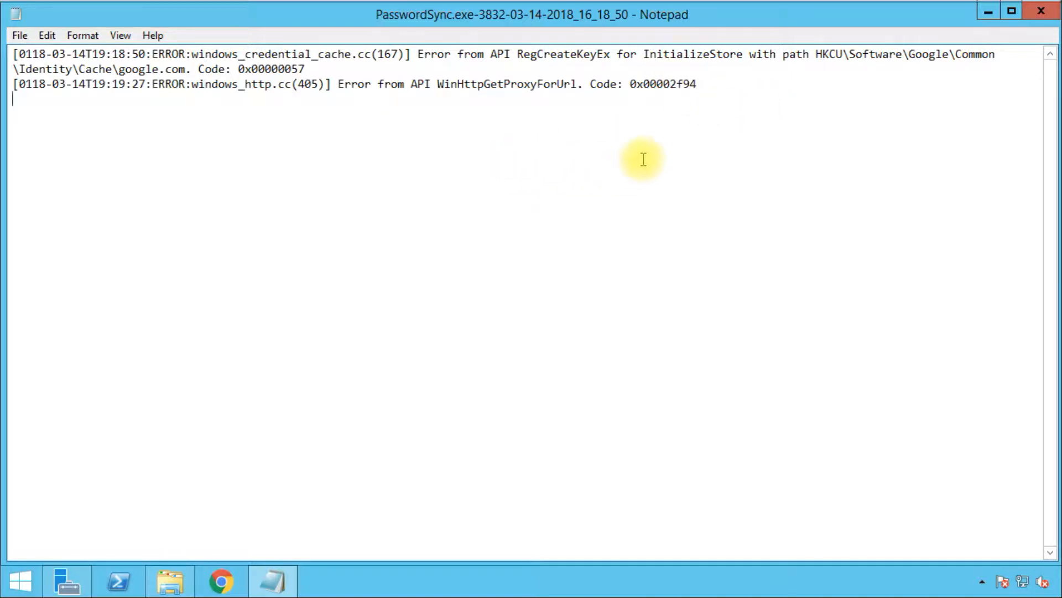
left_click(1041, 10)
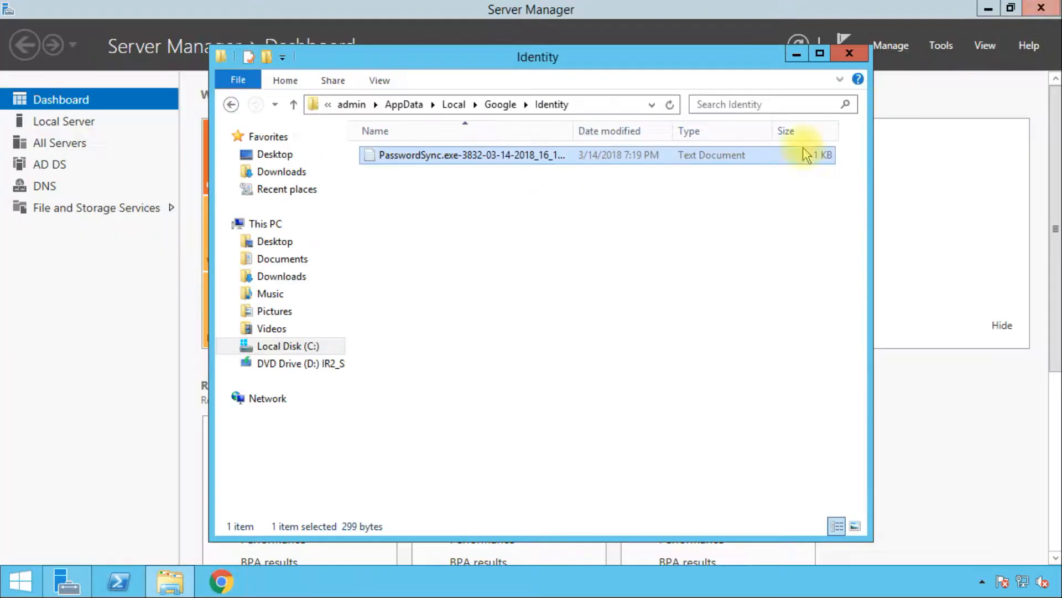
Step: View the contents of the MsiExec folder inside Google Apps Password Sync\Tracing
left_click(500, 105)
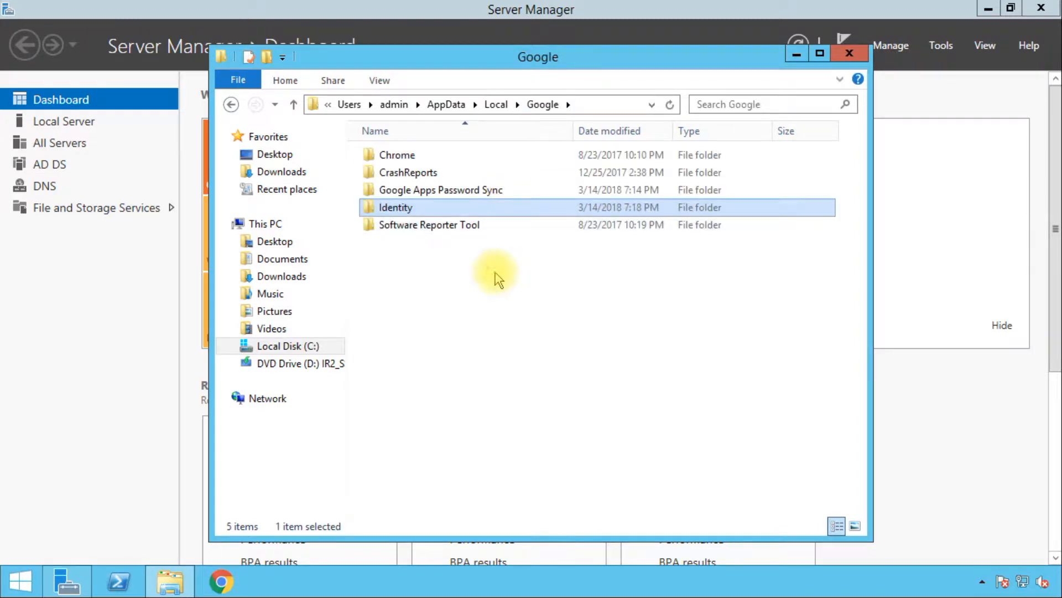
double_click(515, 199)
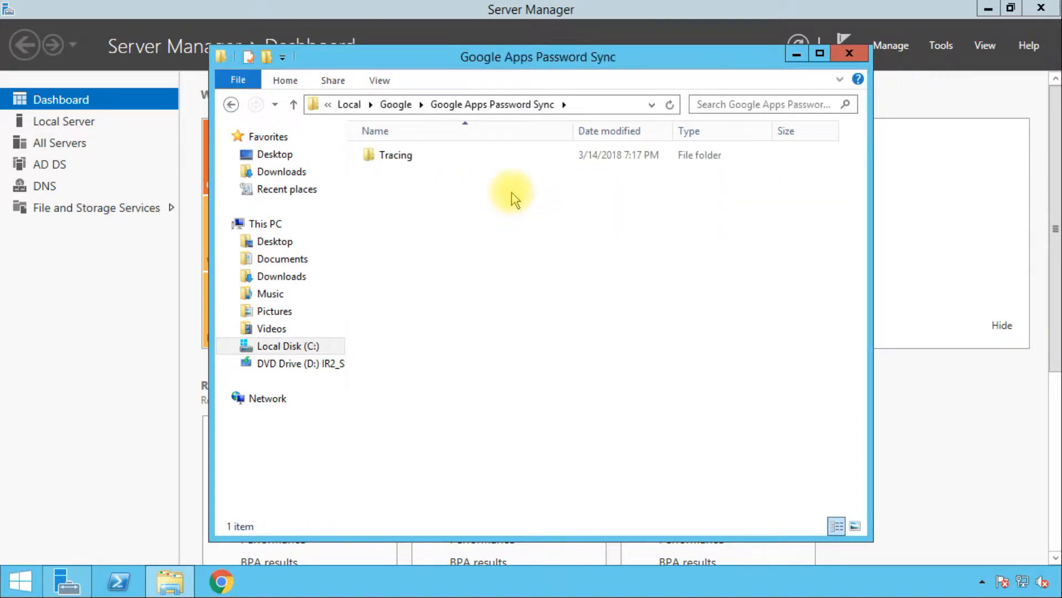
double_click(430, 157)
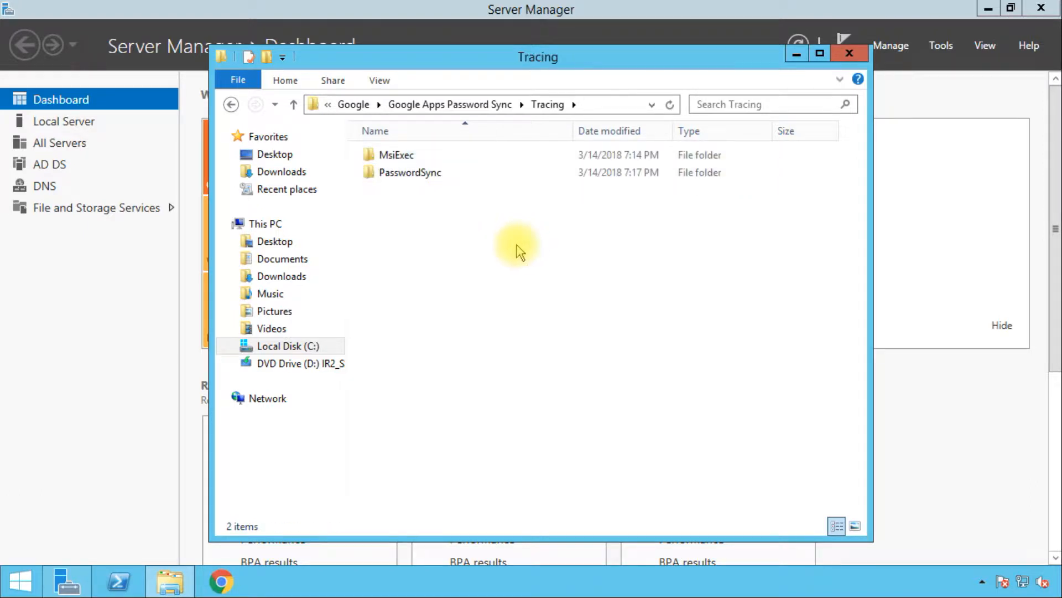
left_click(433, 156)
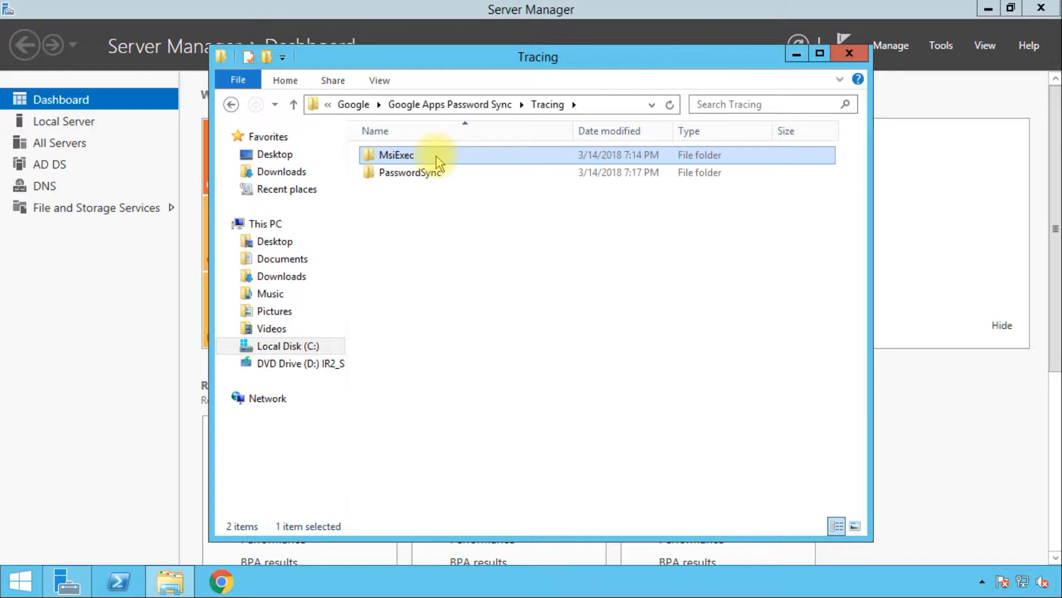
double_click(437, 158)
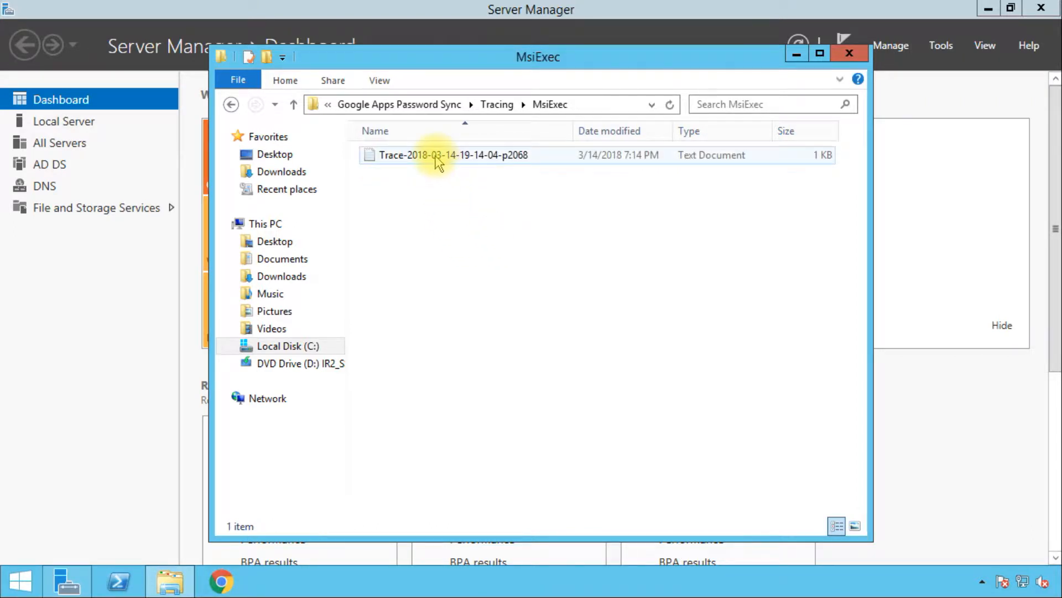
left_click(497, 104)
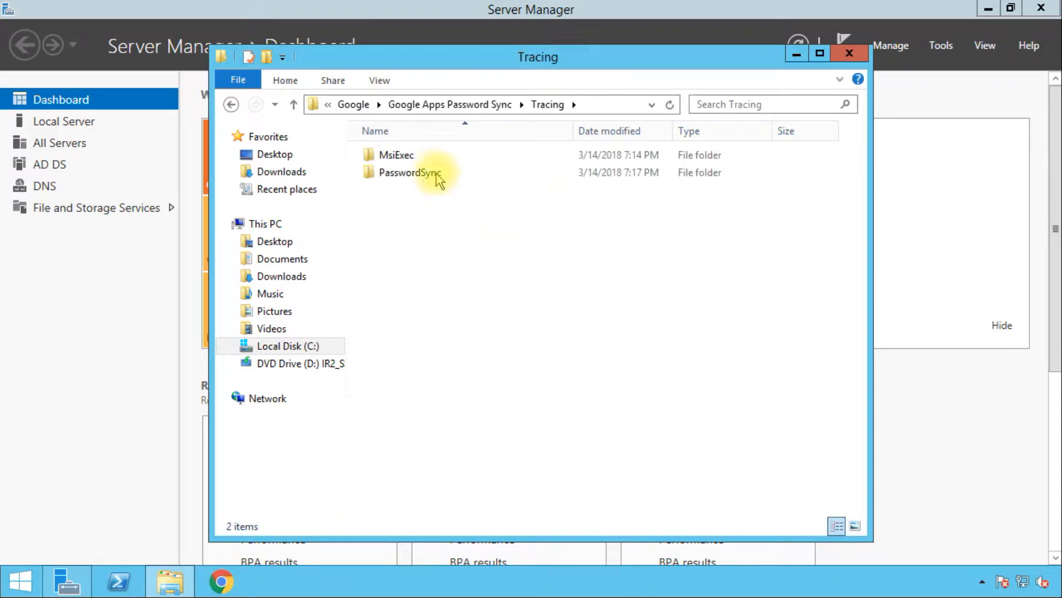
double_click(443, 174)
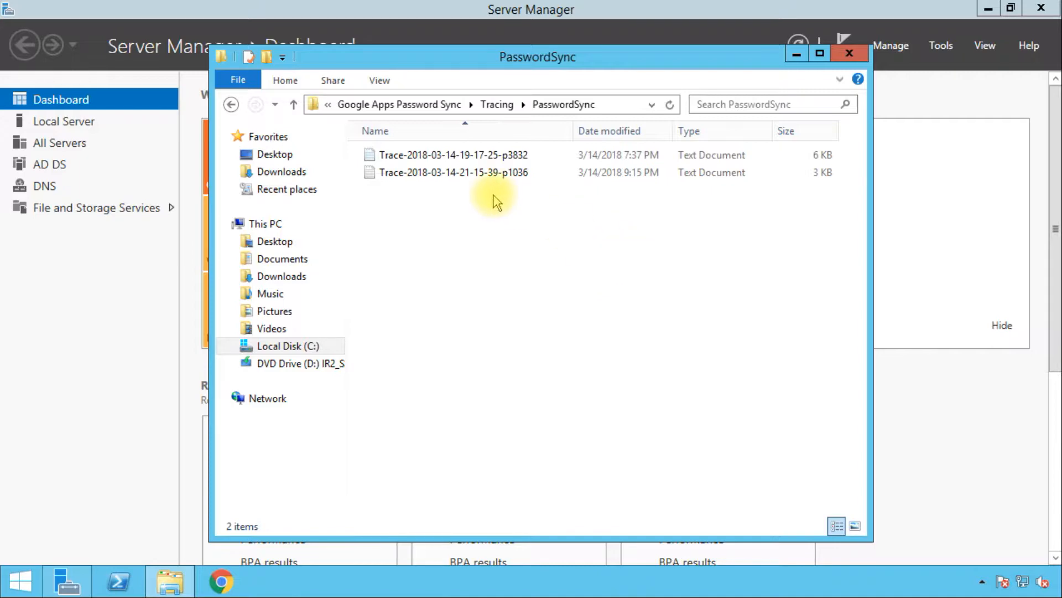
double_click(482, 161)
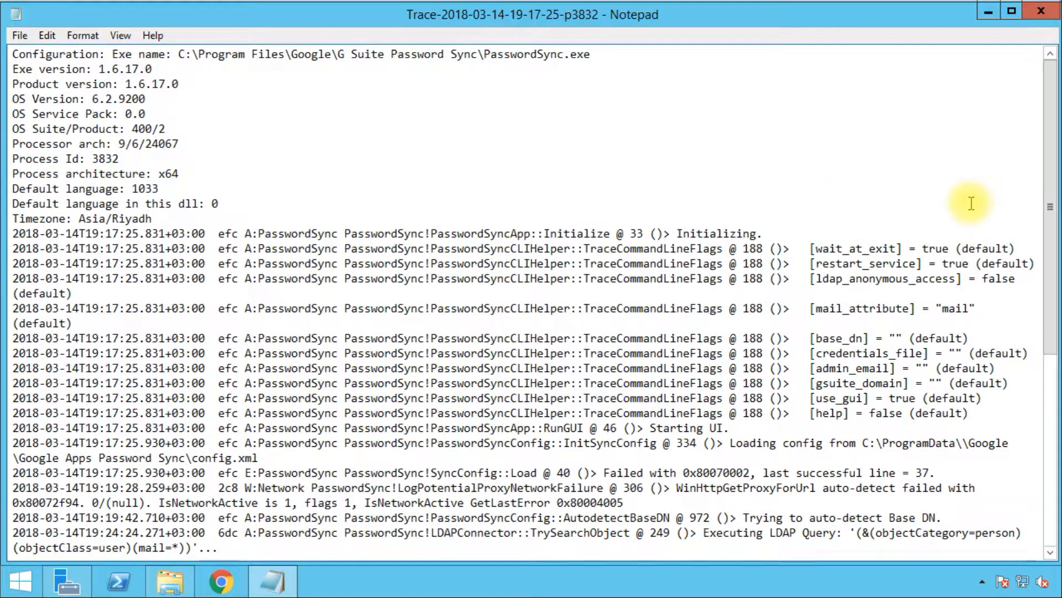
left_click_drag(1017, 248, 510, 248)
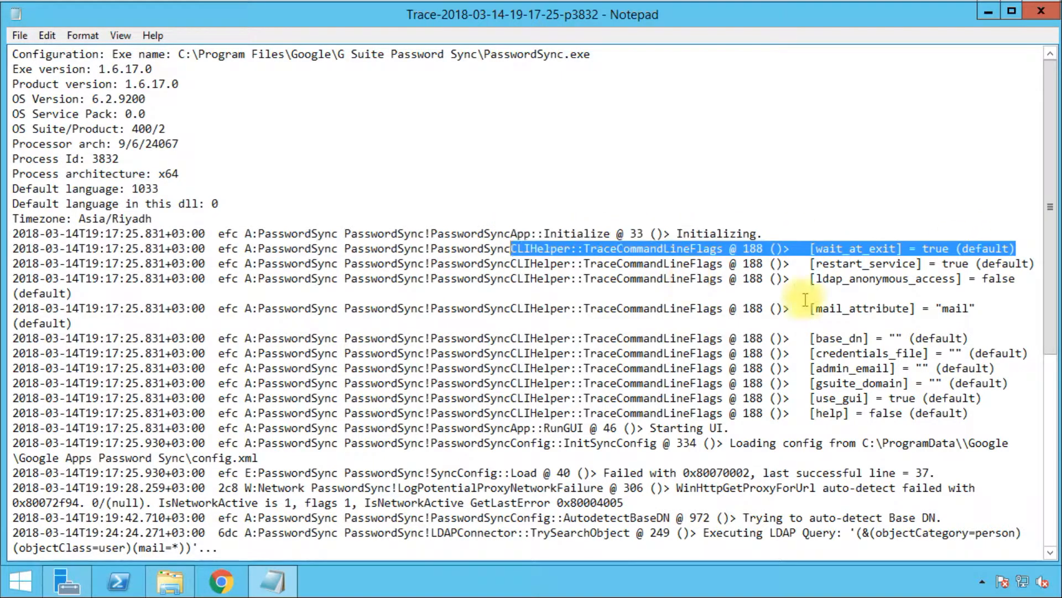
left_click(806, 300)
scroll(863, 254, "down", 7)
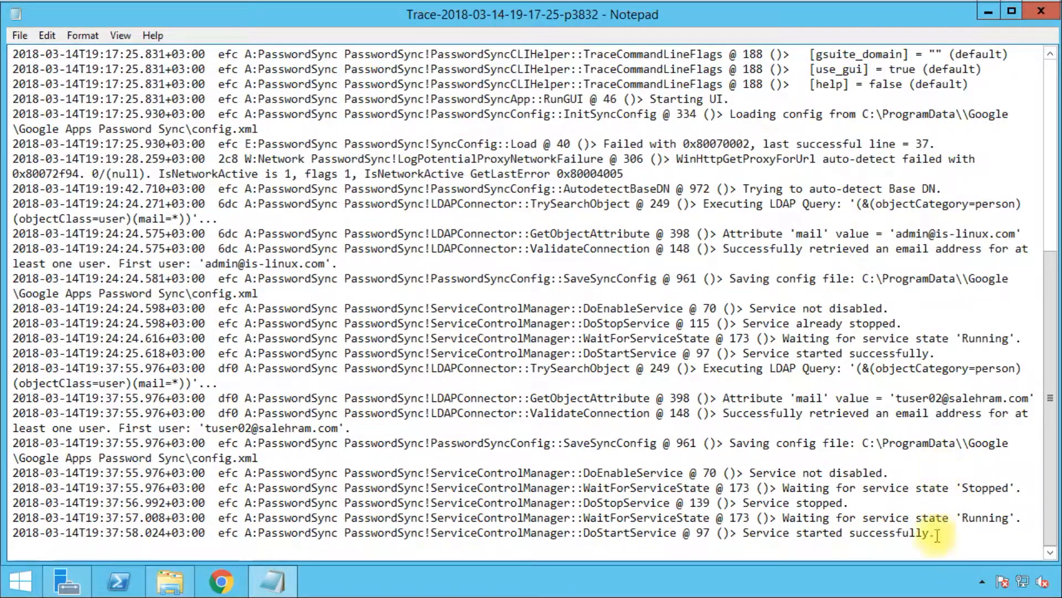
left_click_drag(937, 535, 577, 534)
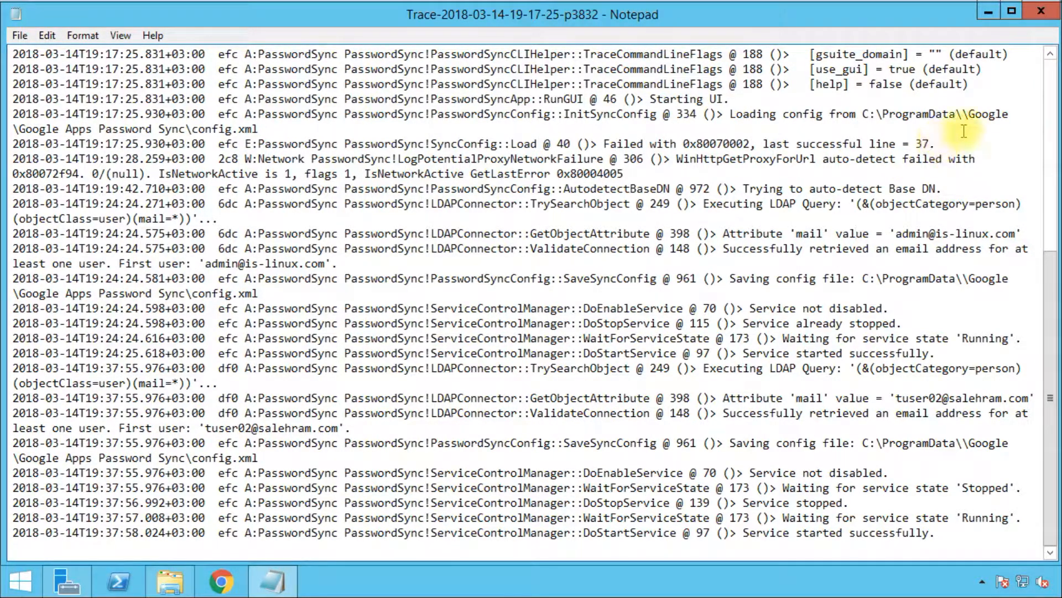
left_click(1040, 11)
left_click(585, 301)
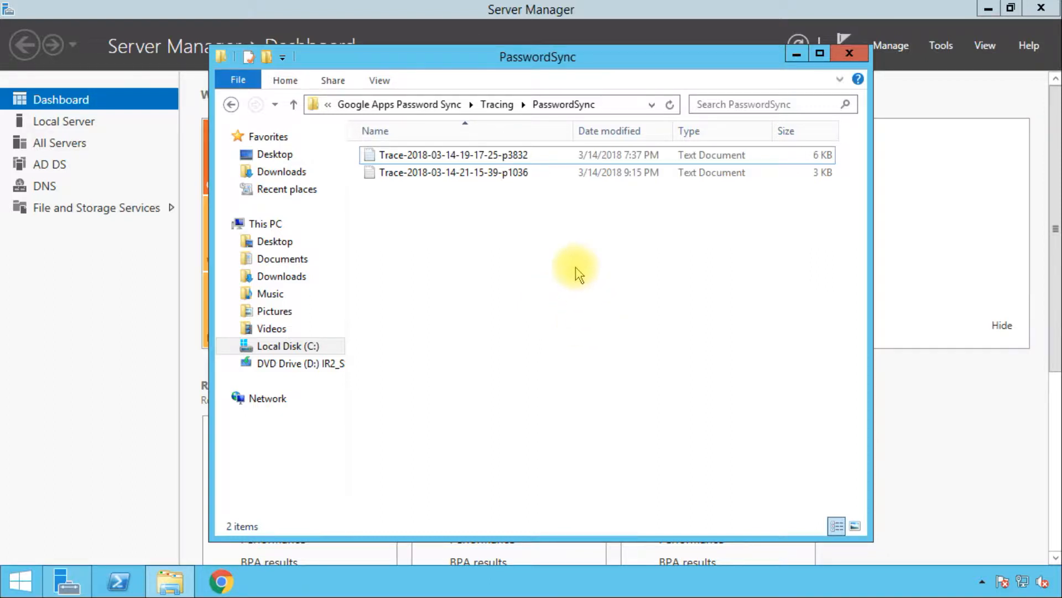
left_click(440, 106)
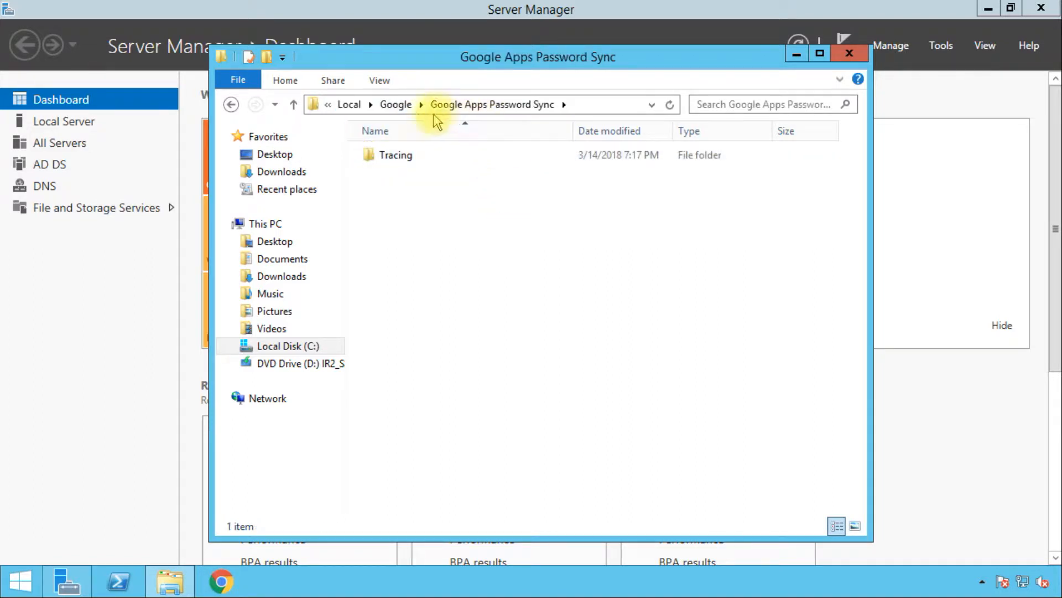
left_click(396, 106)
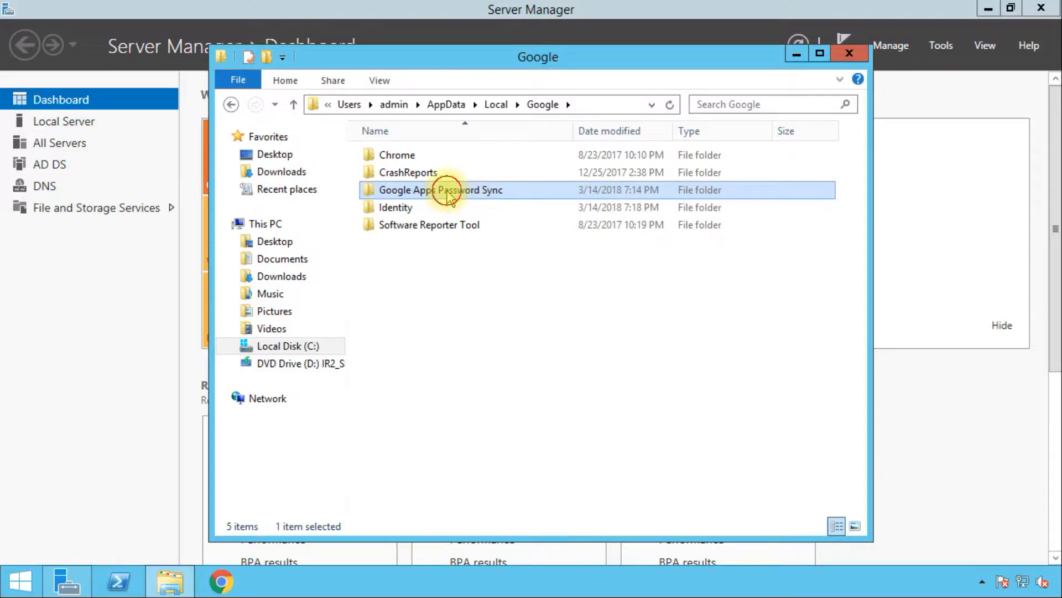
left_click(447, 192)
key("Home")
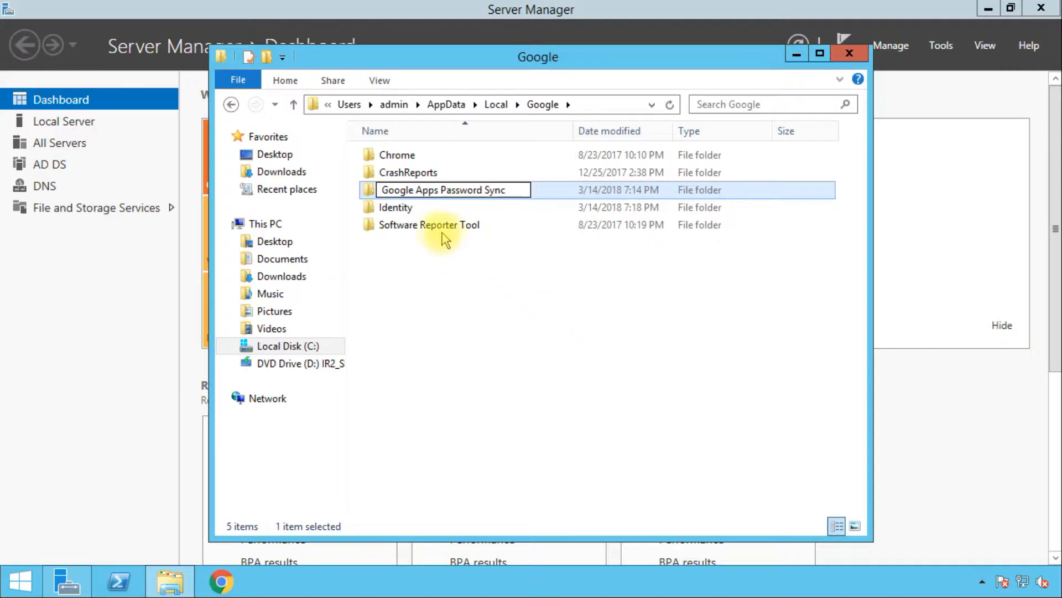
key("Return")
left_click(534, 376)
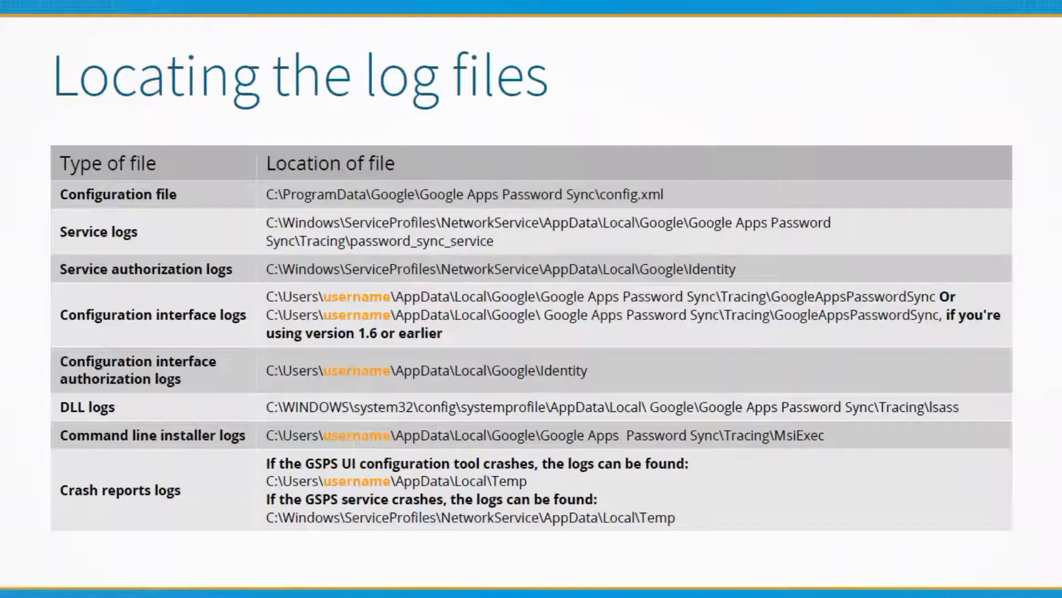
left_click(478, 396)
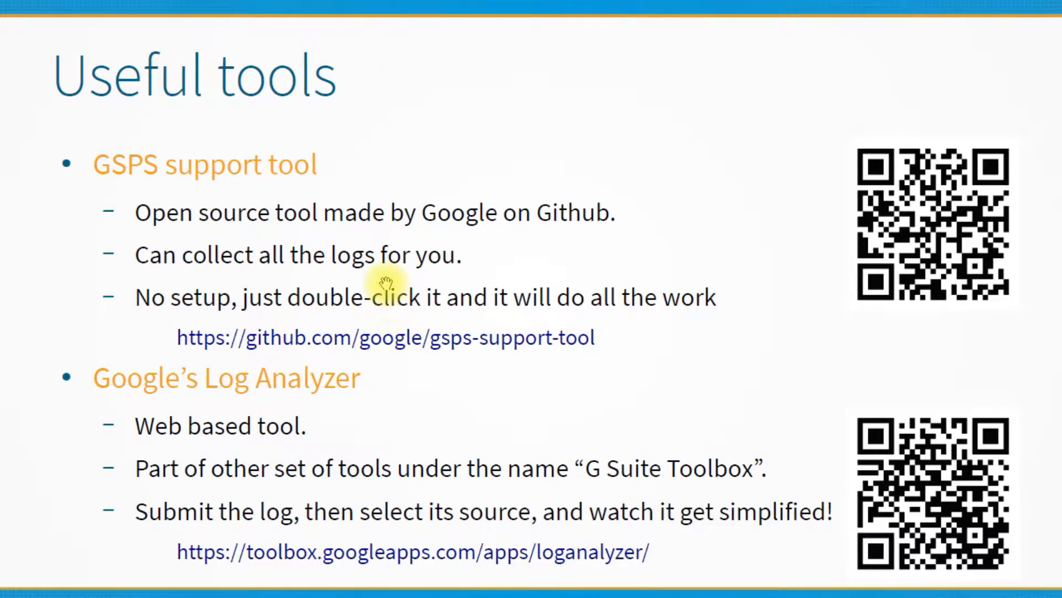
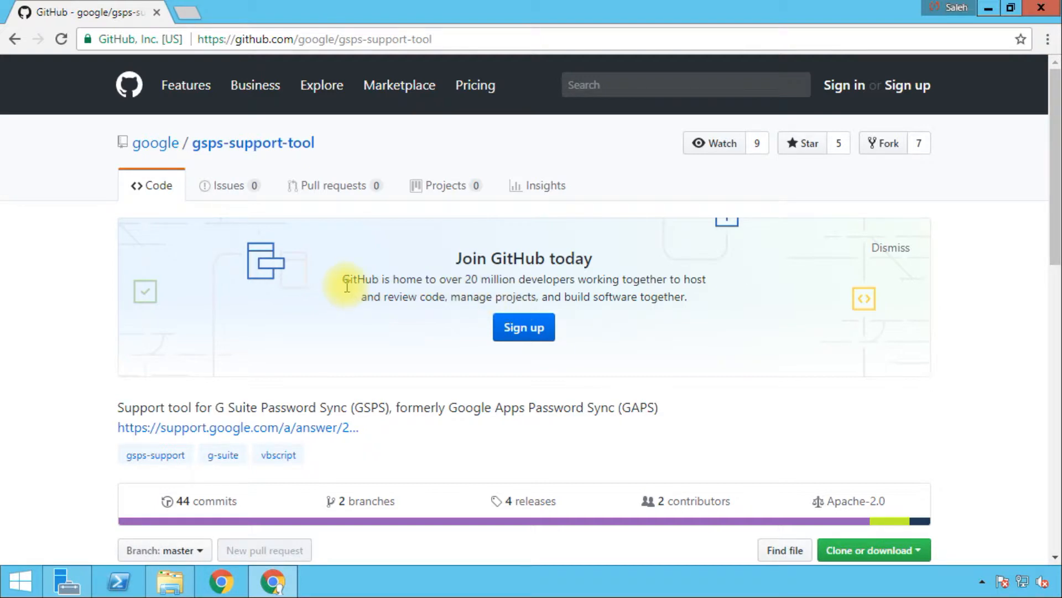
Step: Examine the file list, README and language breakdown of the google/gsps-support-tool repository on GitHub
scroll(346, 283, "down", 1)
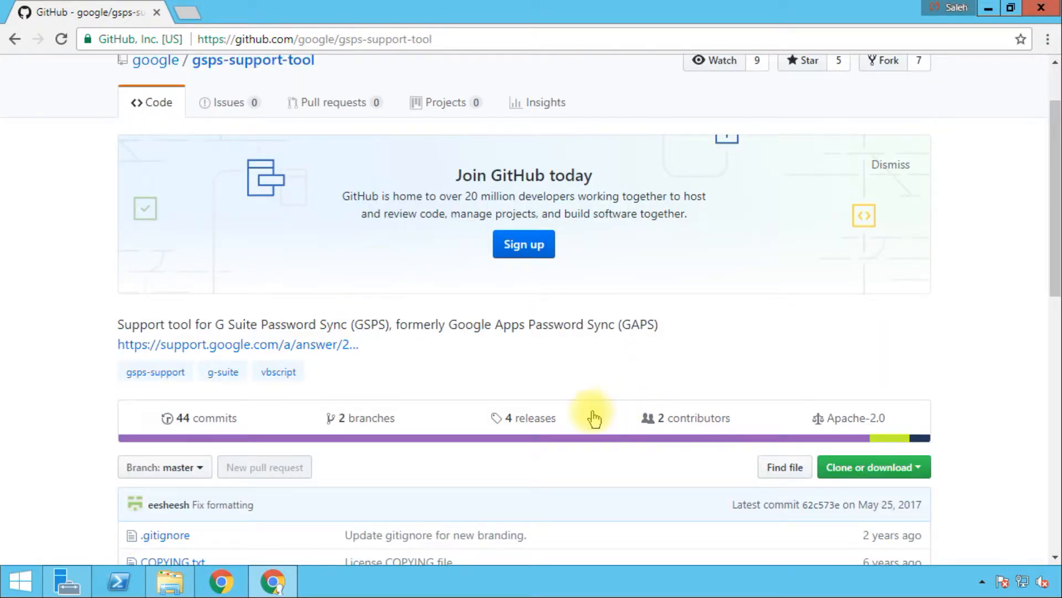
scroll(365, 354, "down", 4)
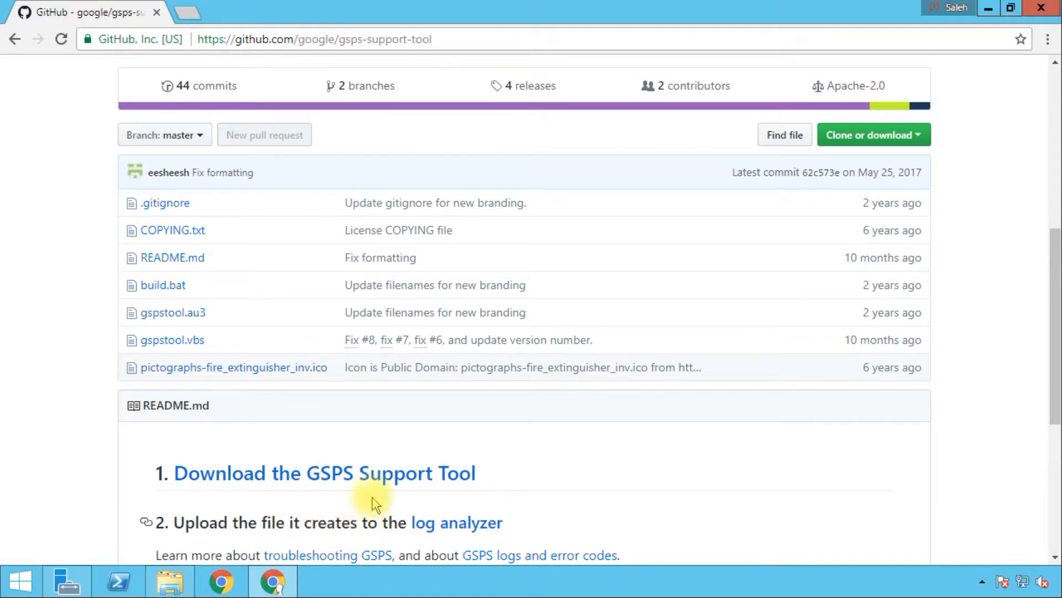
scroll(560, 470, "down", 3)
scroll(715, 529, "up", 5)
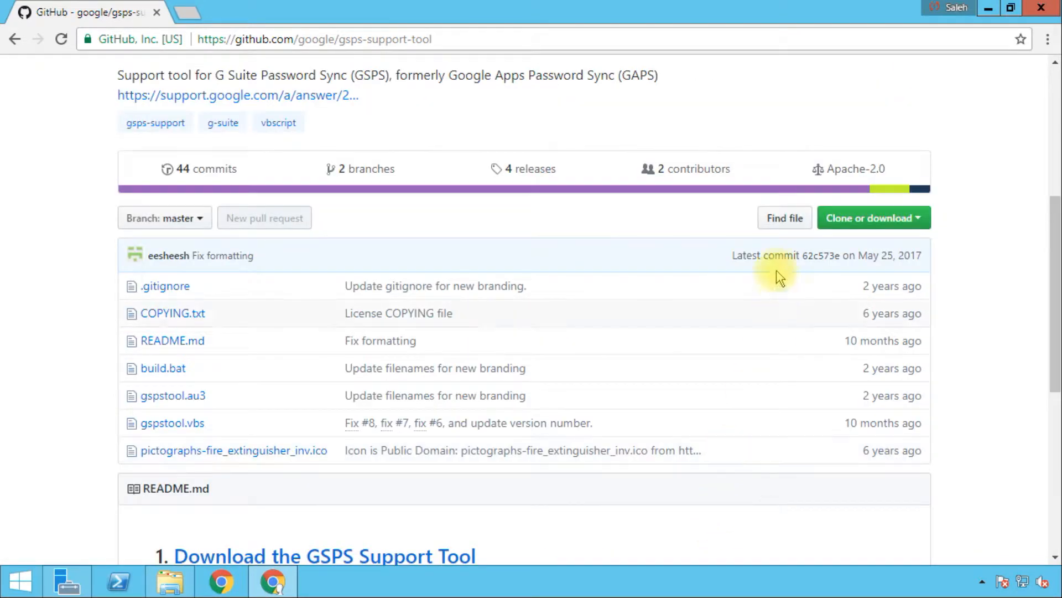
left_click(722, 190)
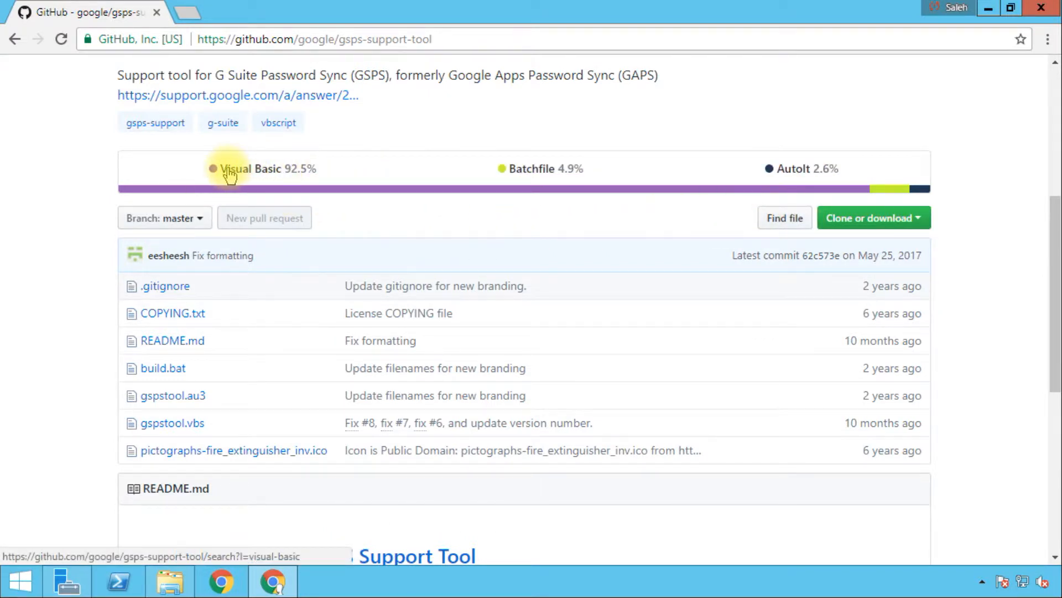
scroll(688, 209, "up", 6)
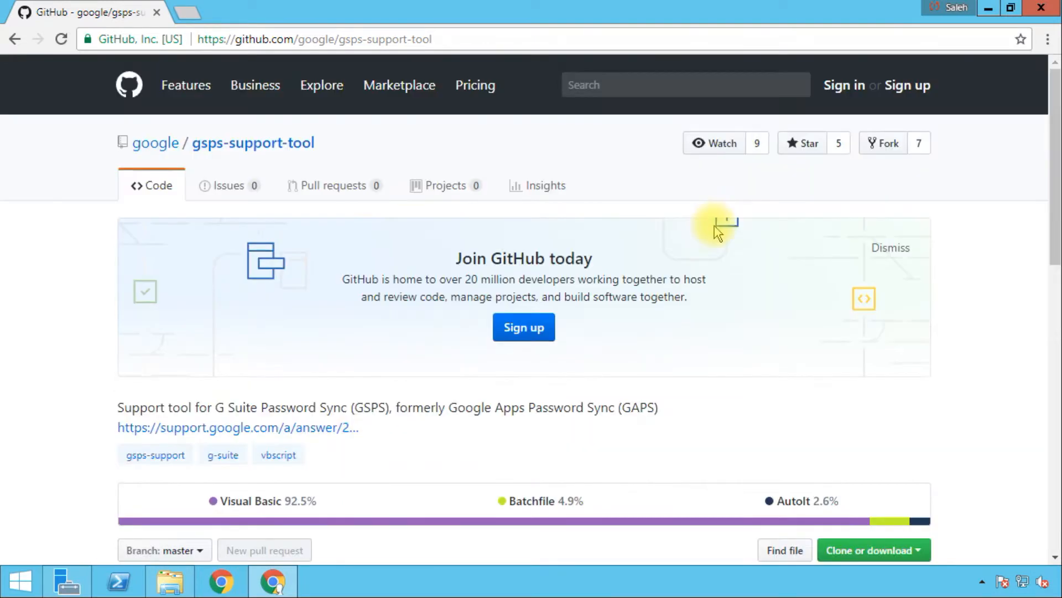
Step: Download gspstool_x64.exe of GSPS support tool 2.0.2 from the repository's releases
left_click(526, 520)
left_click(531, 501)
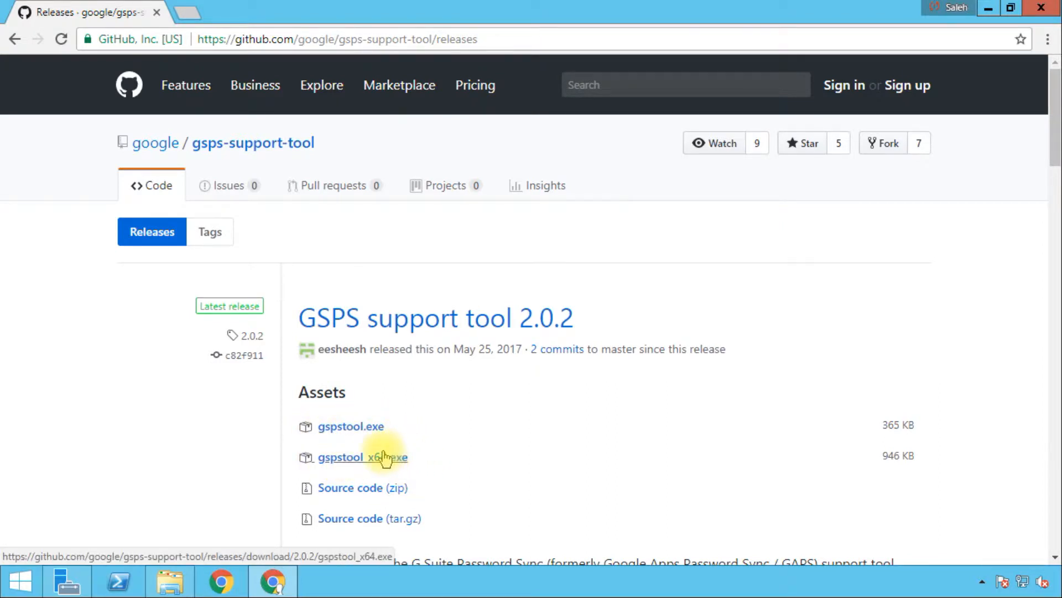
left_click(354, 458)
scroll(458, 448, "down", 2)
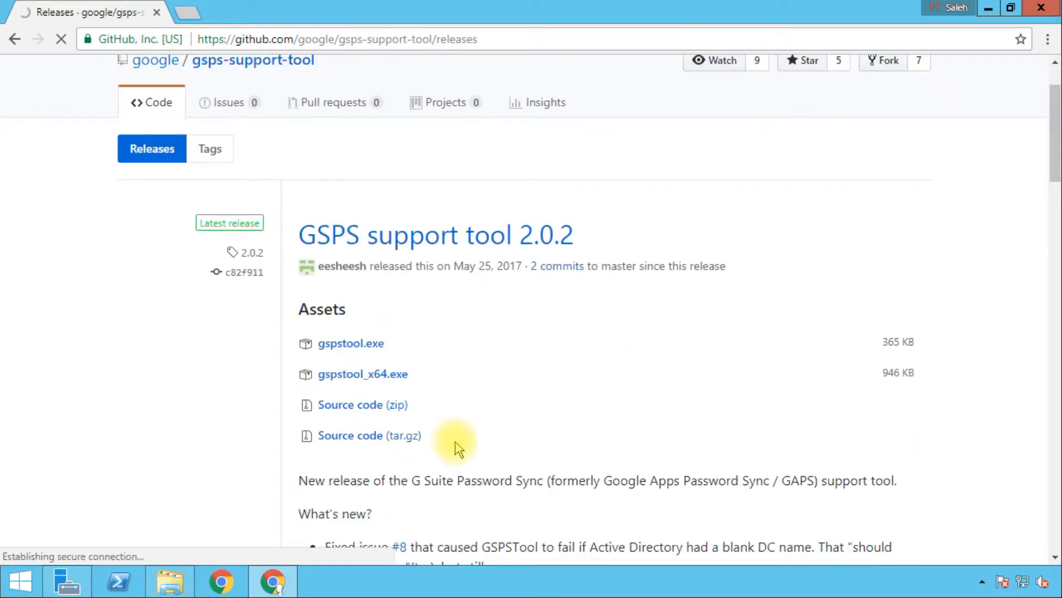
Step: Run the downloaded gspstool_x64.exe from the Downloads folder in a new File Explorer window and acknowledge its report message
right_click(170, 581)
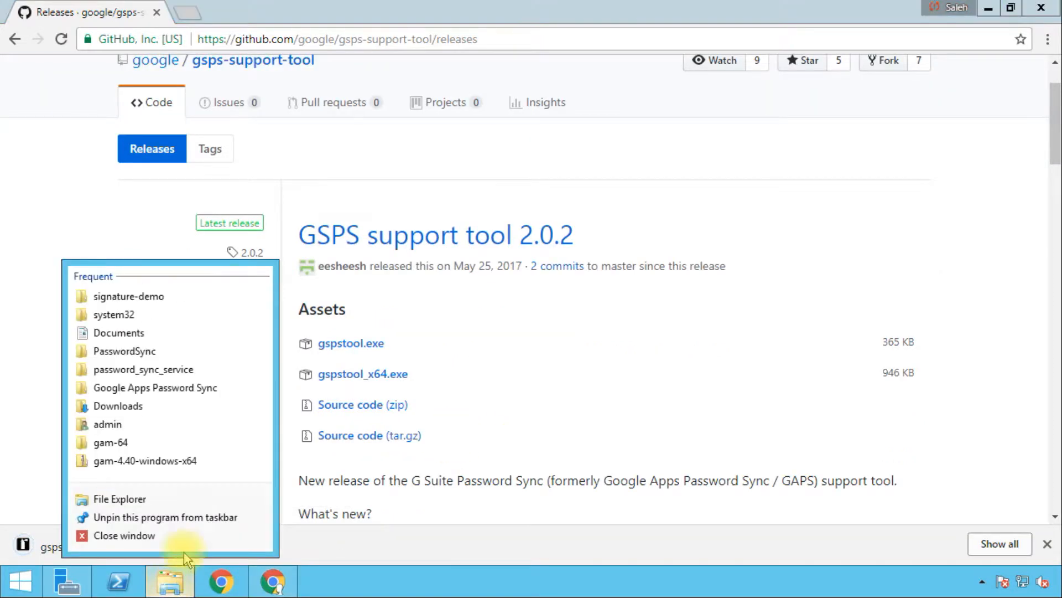
left_click(161, 501)
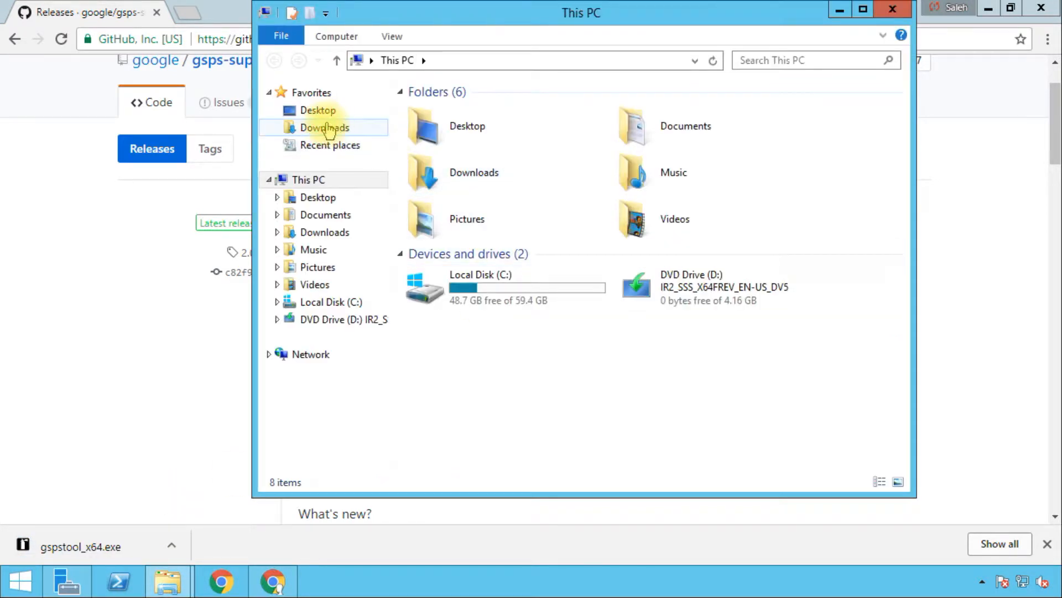
left_click(326, 128)
double_click(452, 146)
left_click(596, 326)
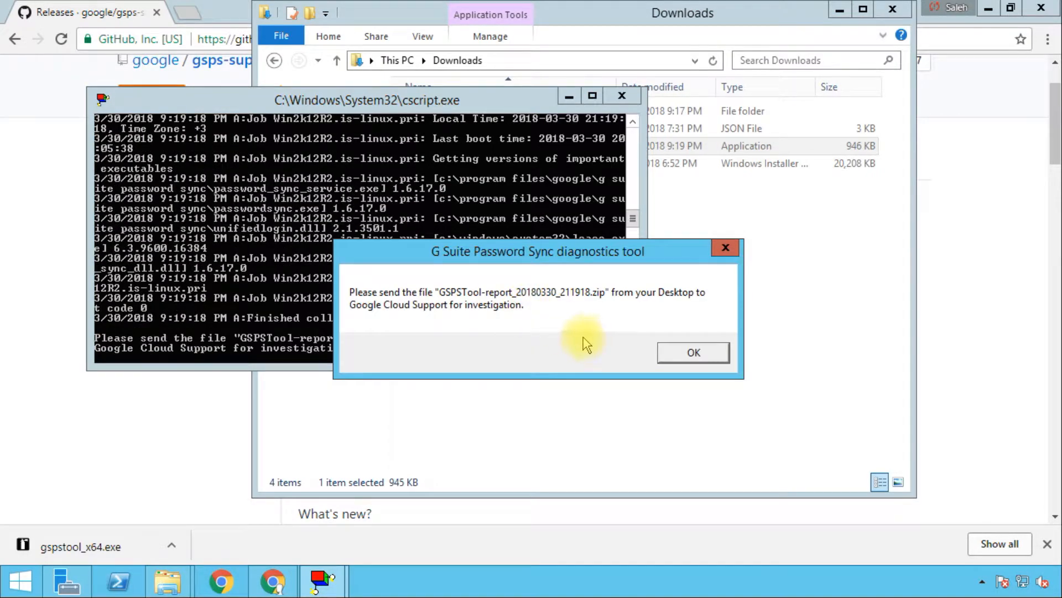
left_click(656, 349)
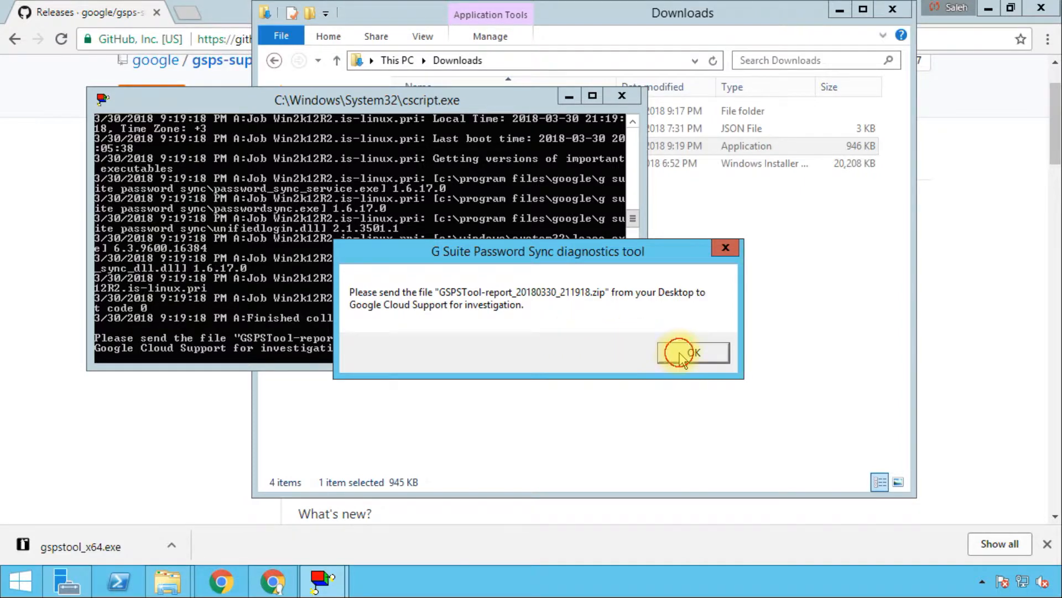
Step: Acknowledge the diagnostics tool's report message and close its finished console window
left_click(681, 353)
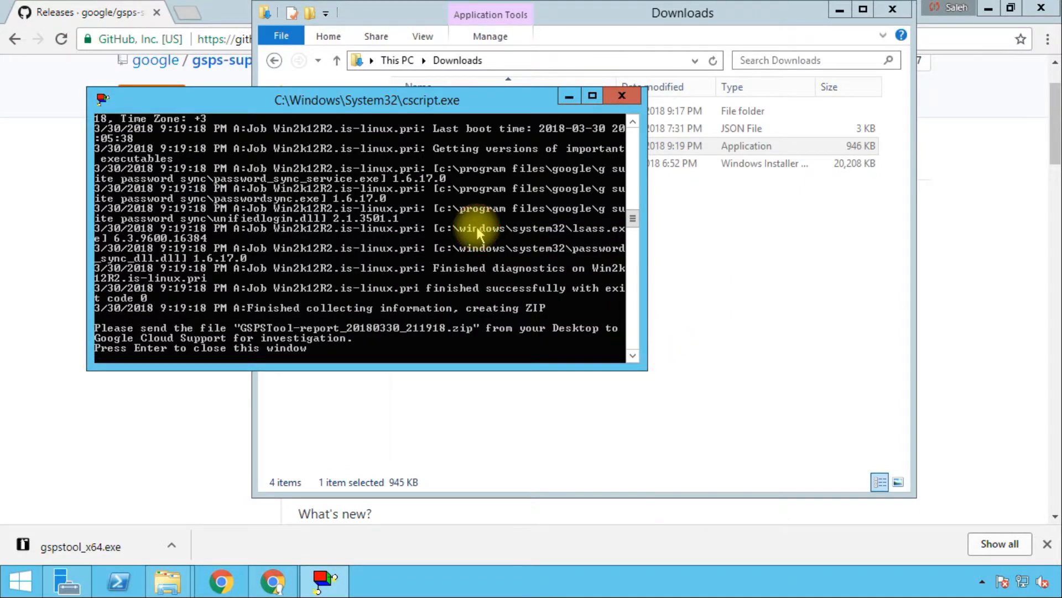
key("Return")
left_click(531, 219)
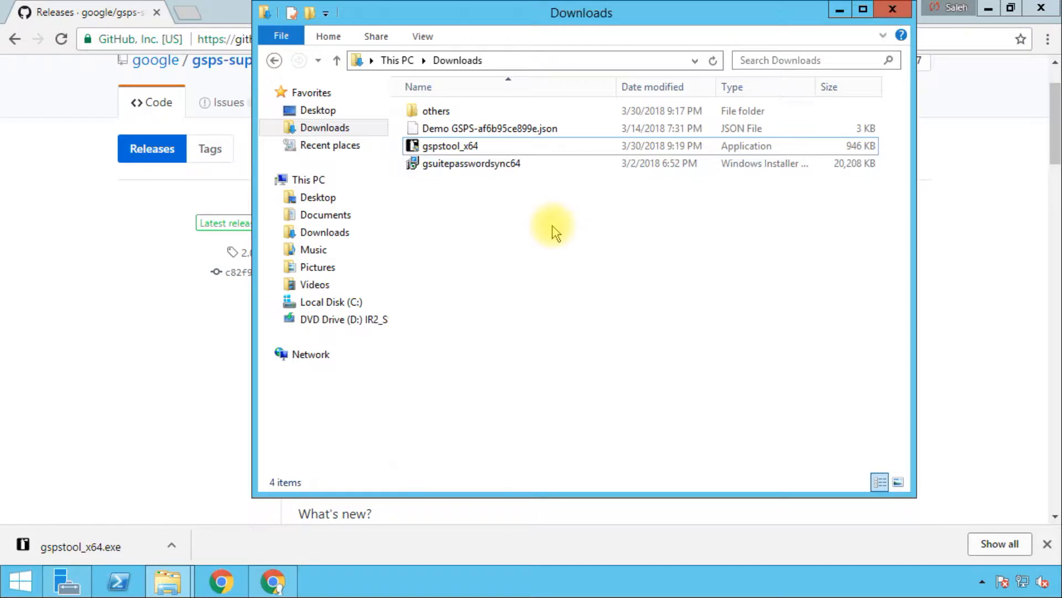
Step: Open GSPSTool-report_20180330_211918 from the Desktop, examine the collected files in GSPSTool\Win2k12R2.is-linux.pri, and return to the GSPSTool folder
left_click(320, 110)
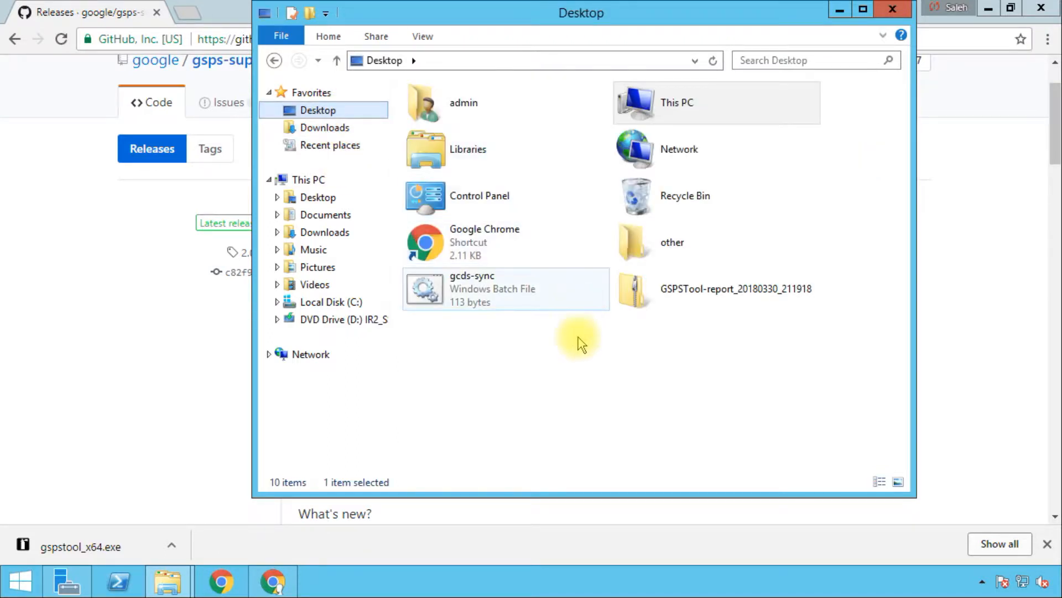
left_click(657, 294)
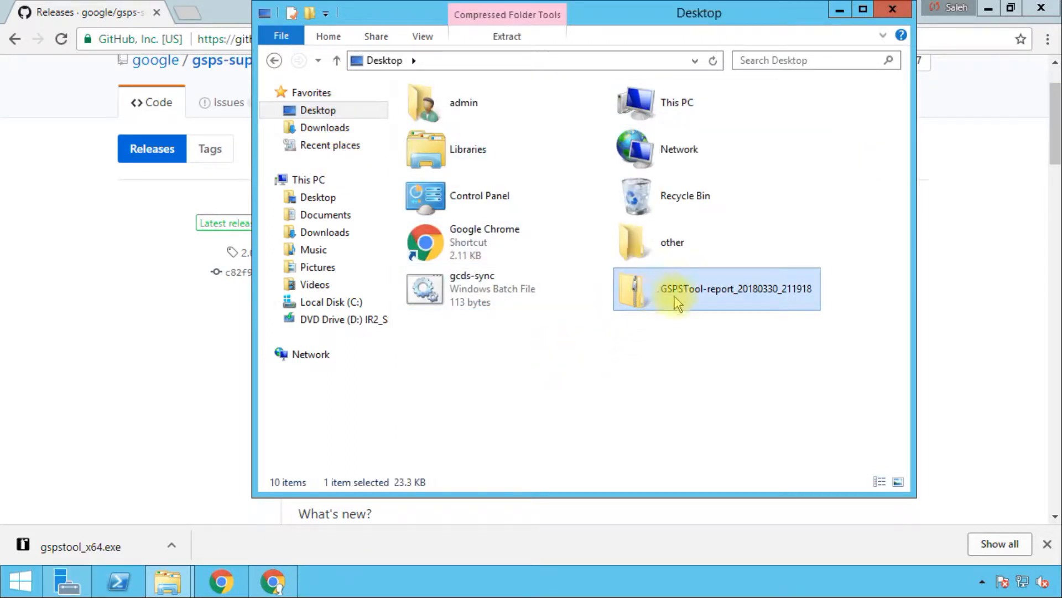
double_click(666, 297)
double_click(450, 115)
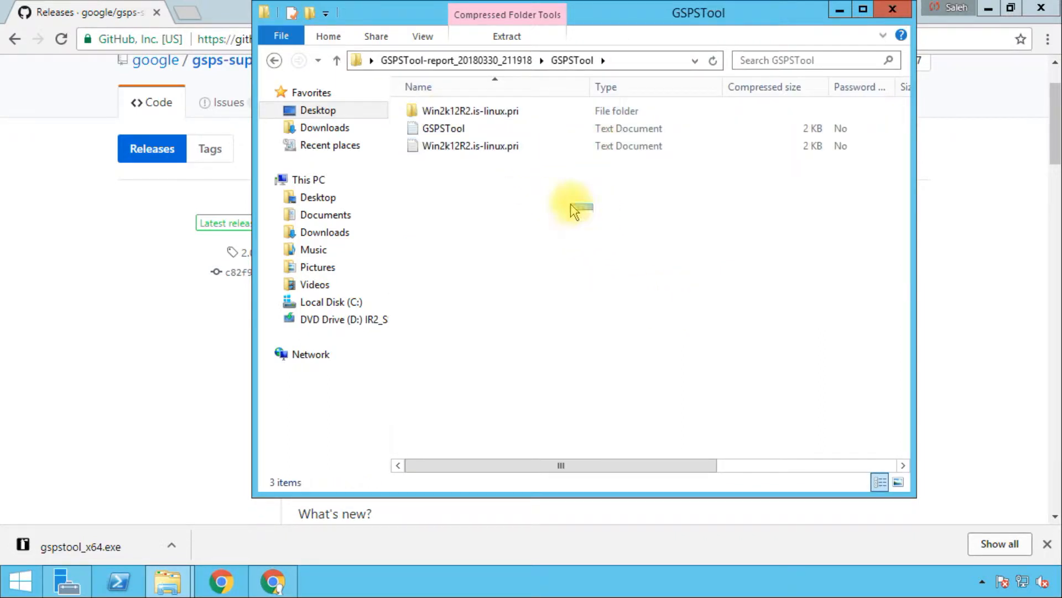
double_click(476, 109)
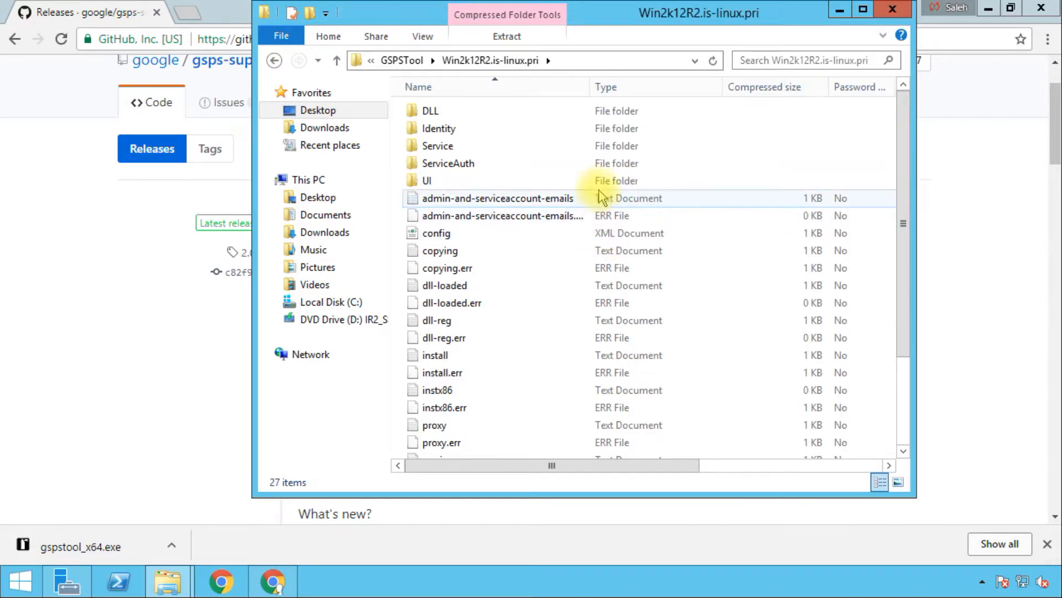
scroll(603, 186, "down", 2)
scroll(588, 179, "up", 2)
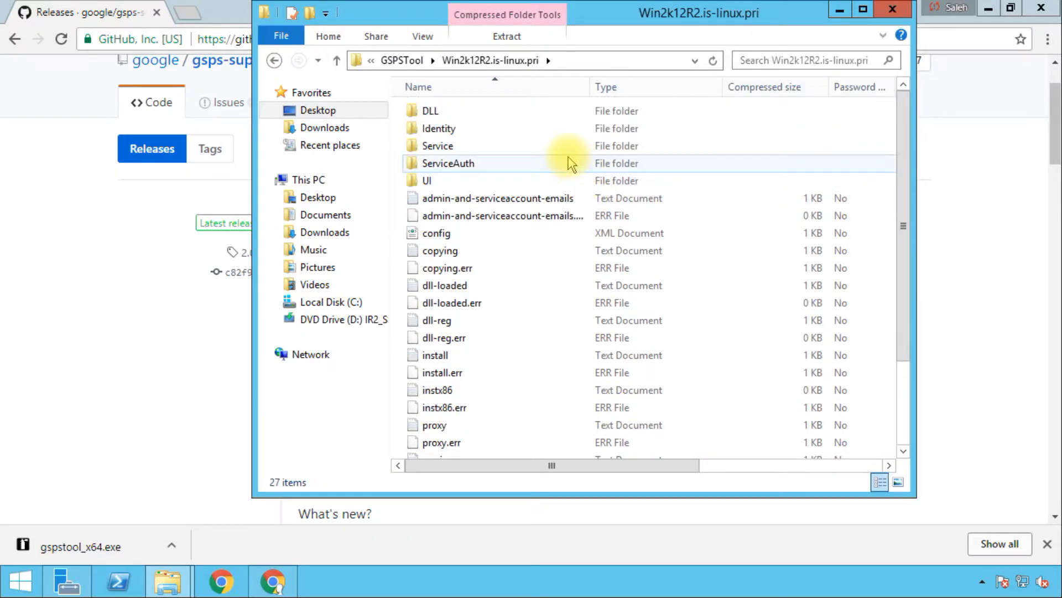
left_click(402, 61)
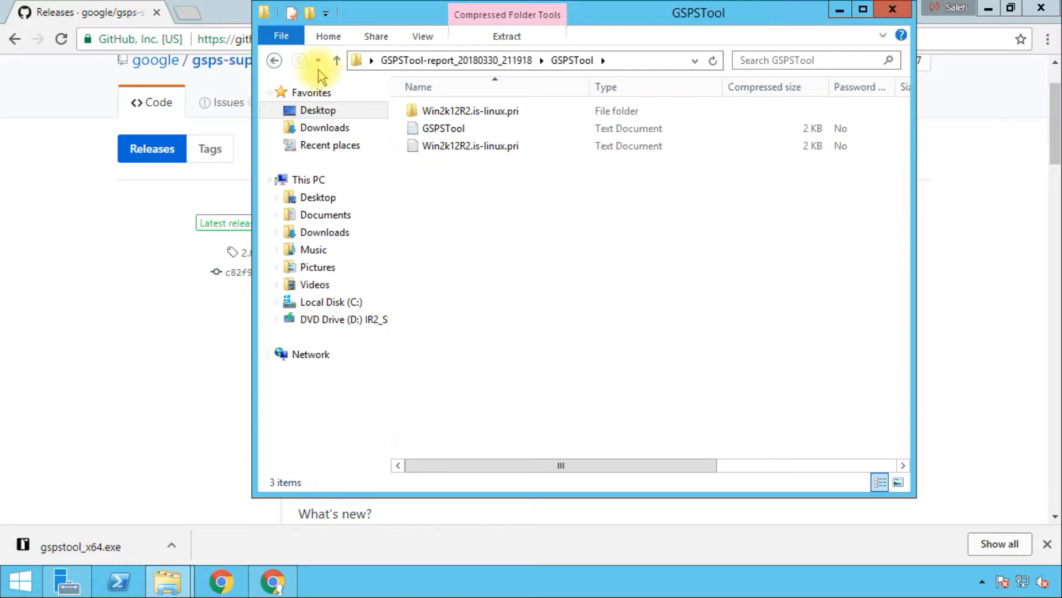
Step: Search for "google toolbox" in a new browser tab and open the G Suite toolbox site
left_click(186, 12)
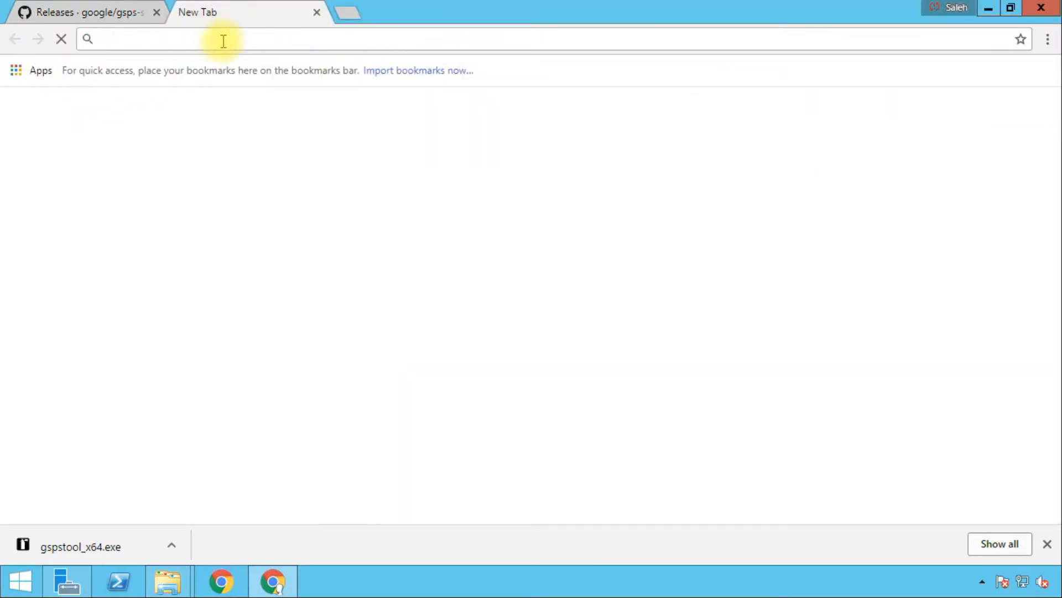
type("google toolbo")
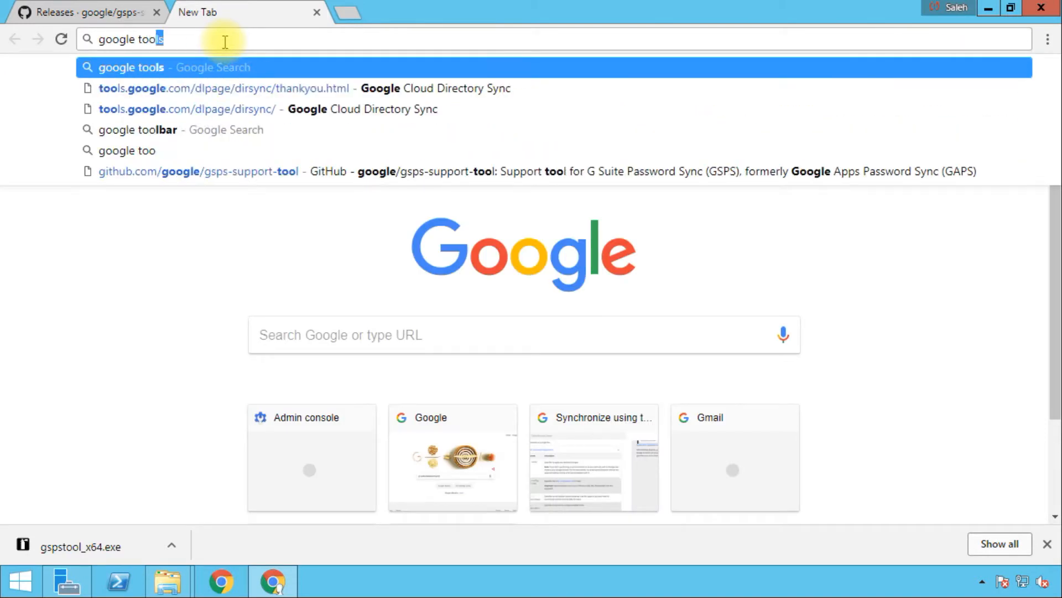
type("x")
key("Return")
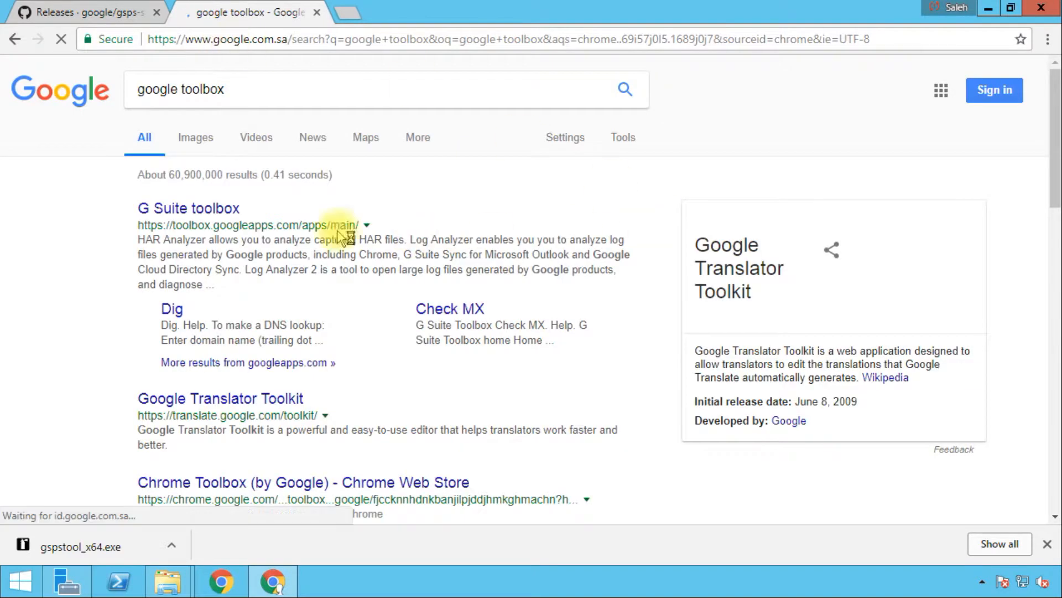
left_click(181, 209)
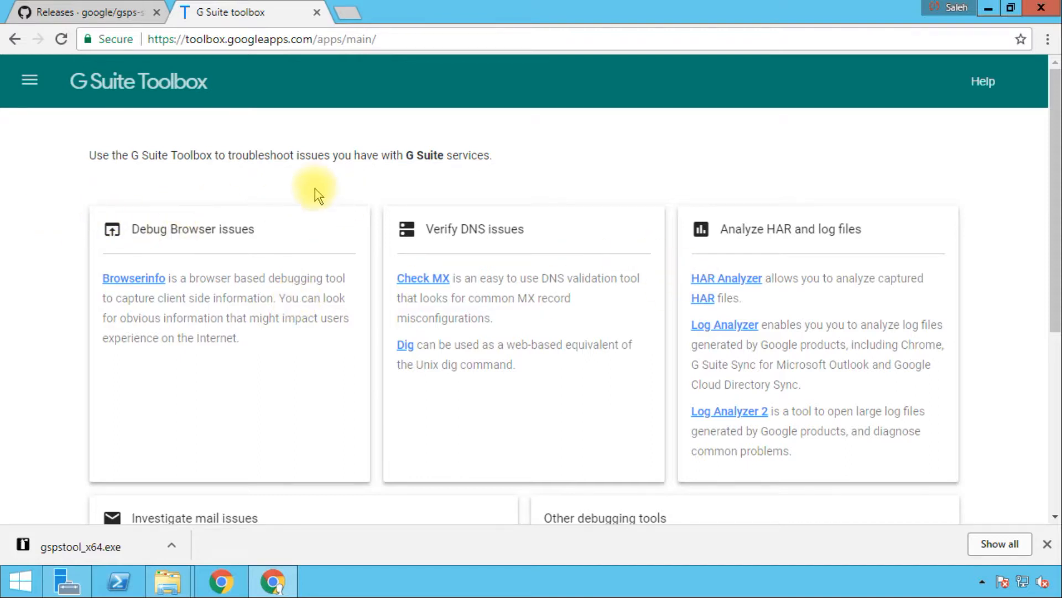
Step: Open the Log Analyzer tool of G Suite Toolbox
left_click(33, 81)
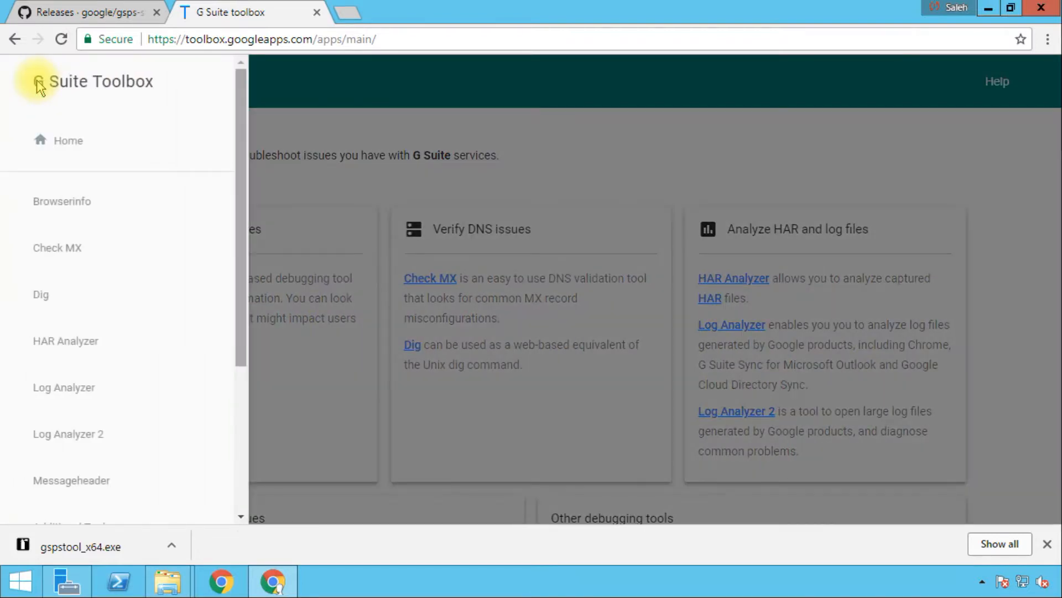
scroll(109, 231, "down", 2)
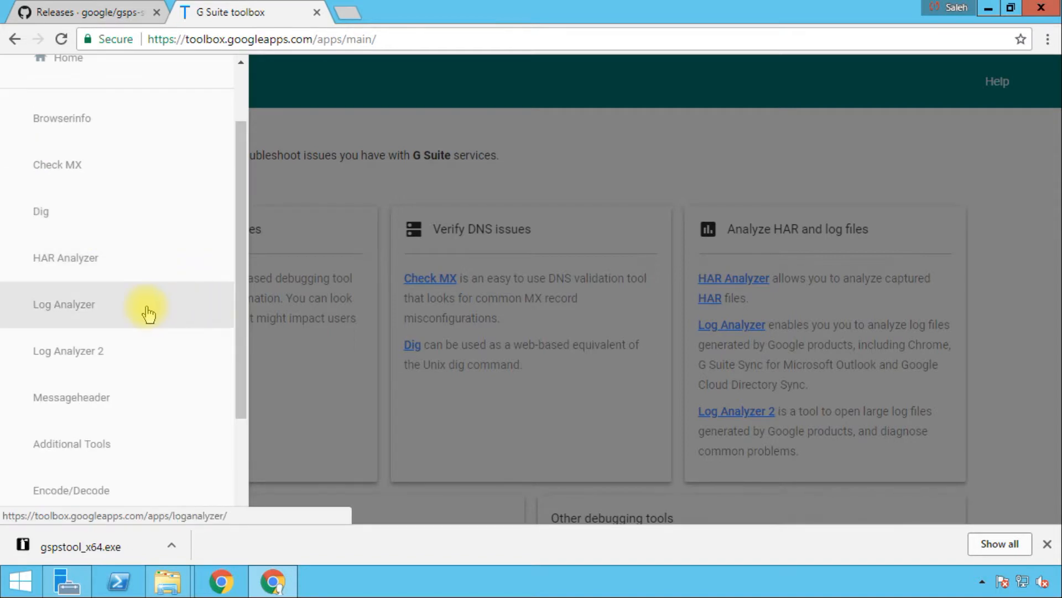
left_click(116, 314)
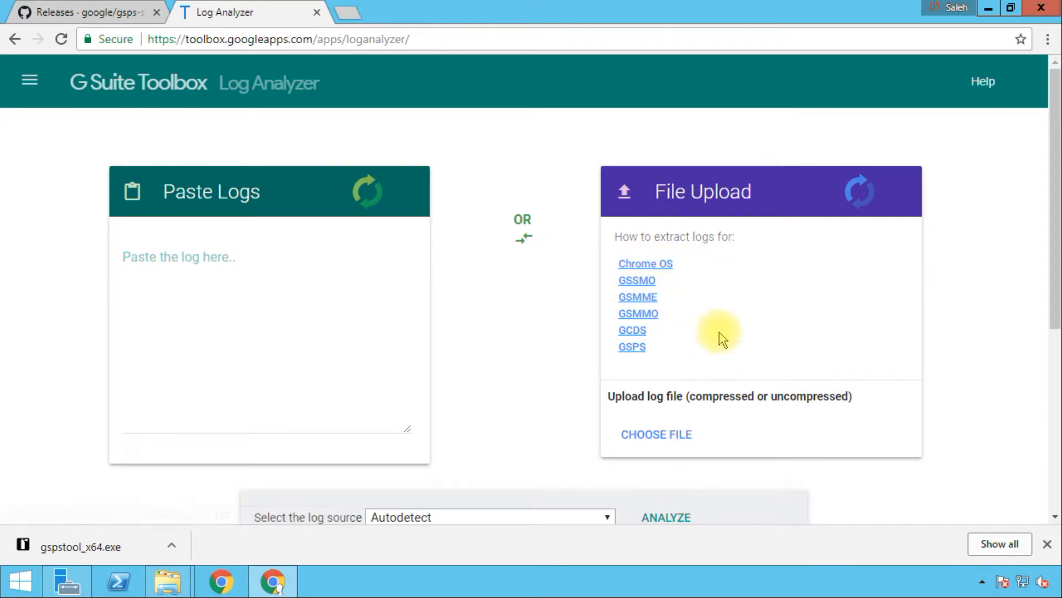
Step: Review the log source choices offered by Log Analyzer, leaving Autodetect selected
left_click(496, 394)
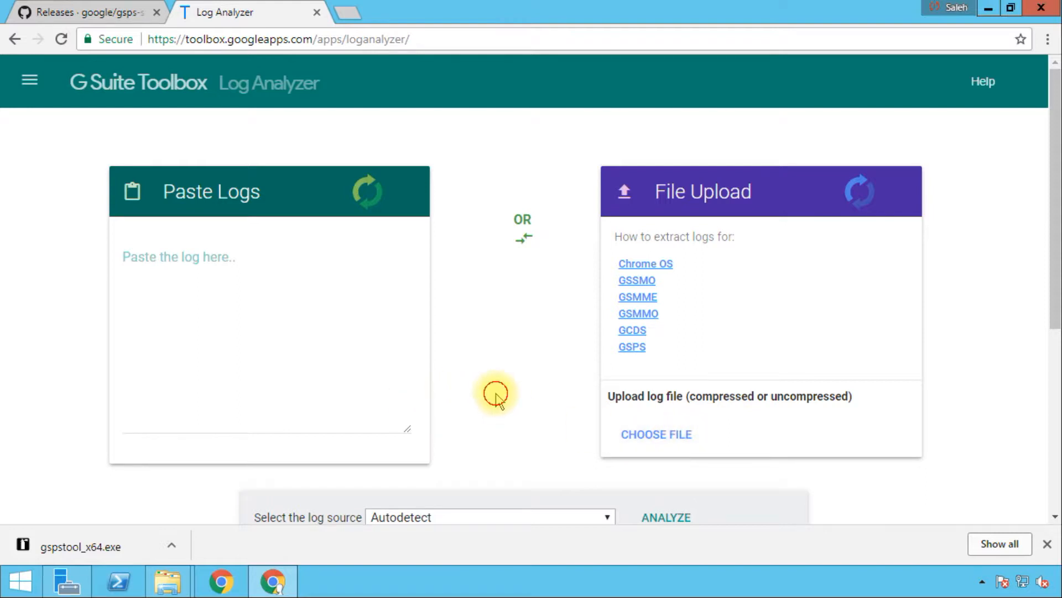
scroll(498, 395, "down", 1)
left_click(507, 436)
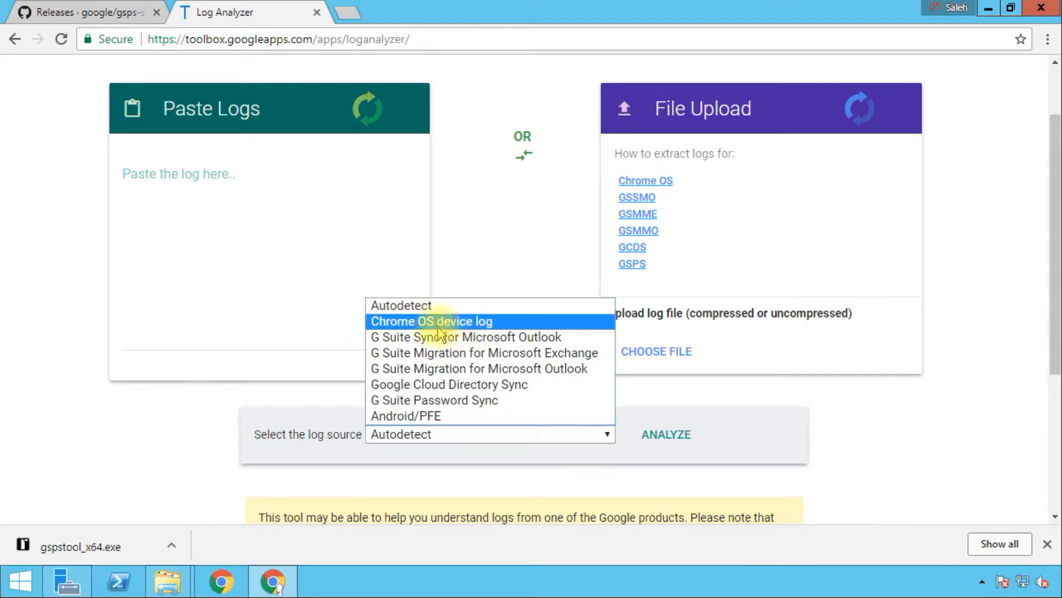
left_click(151, 463)
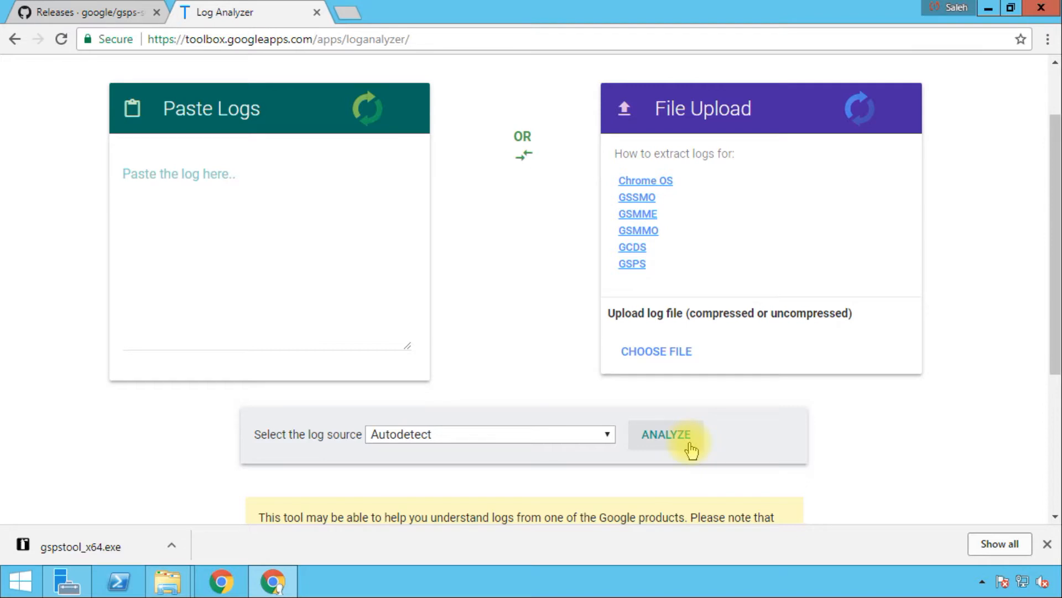
scroll(689, 446, "up", 2)
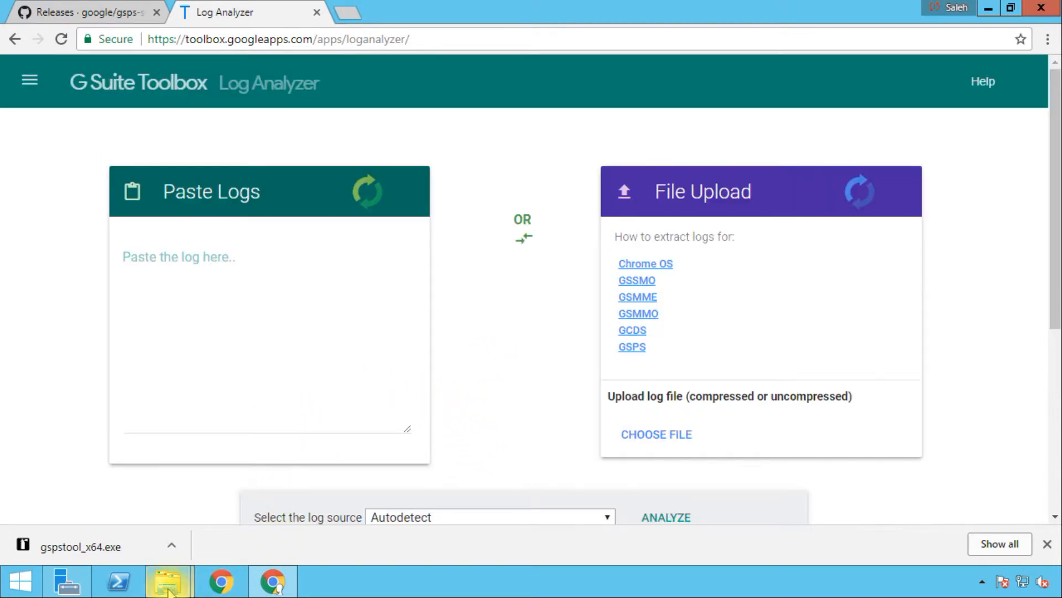
Step: Switch to the Google folder in File Explorer, open Google Apps Password Sync\Tracing\PasswordSync, and copy its path
mouse_move(168, 581)
left_click(58, 490)
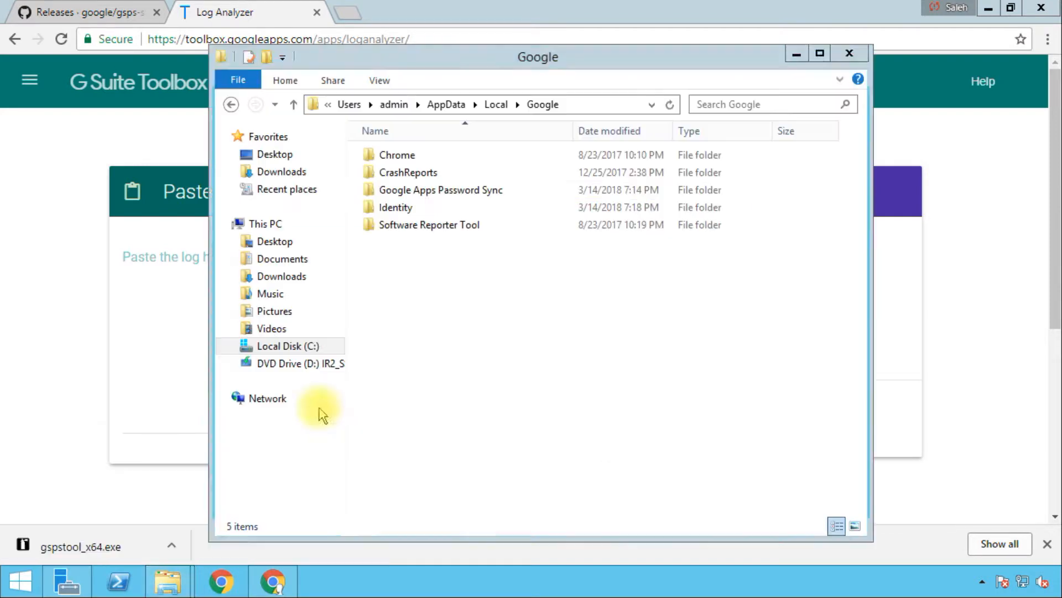
double_click(500, 190)
double_click(407, 156)
double_click(435, 173)
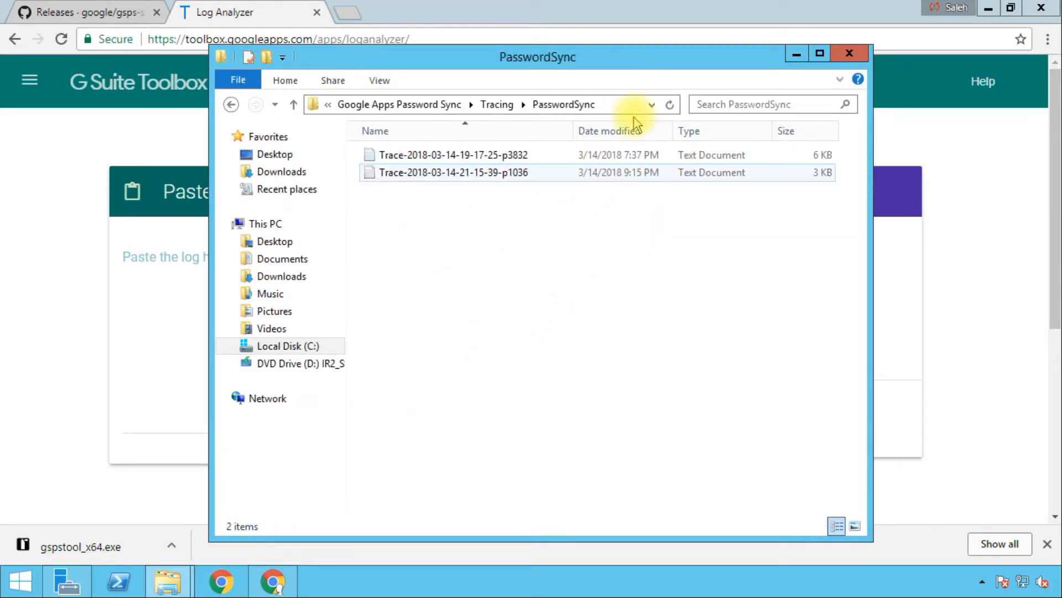
left_click(624, 104)
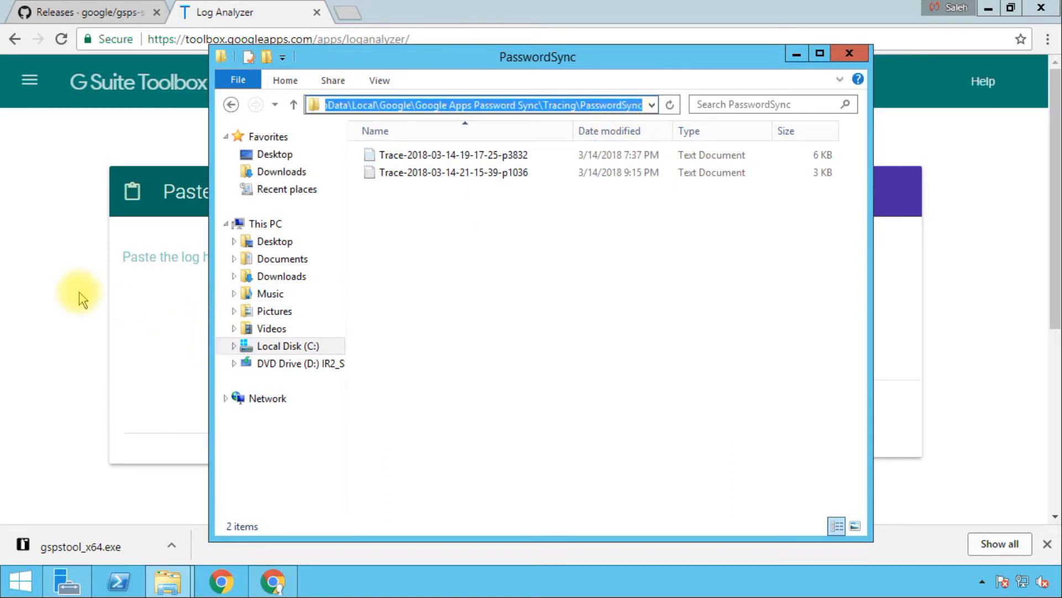
left_click(107, 297)
scroll(109, 301, "down", 3)
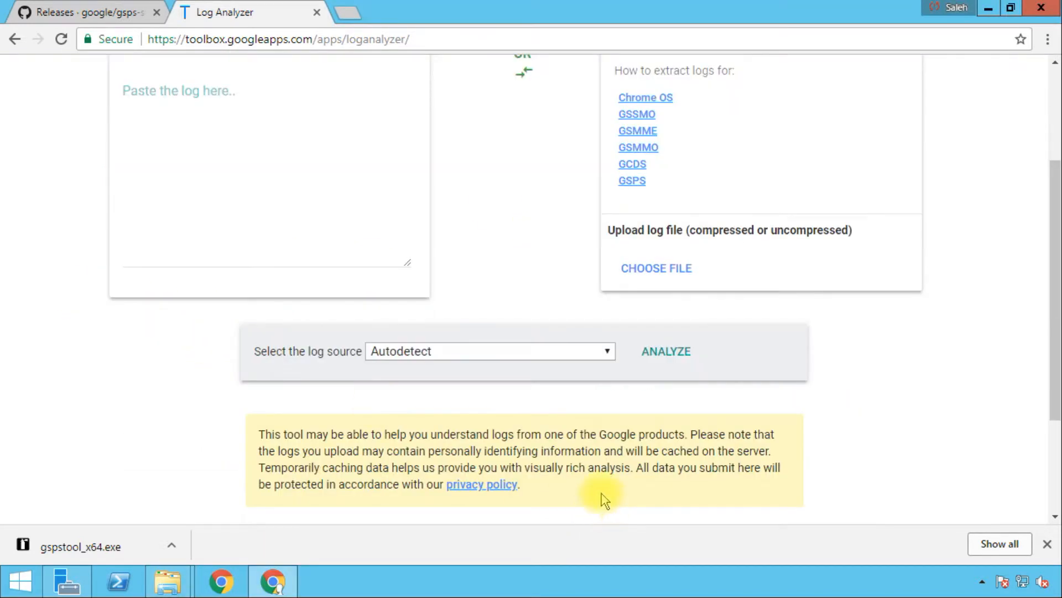
left_click(667, 272)
left_click(344, 41)
key("ctrl+v")
key("Return")
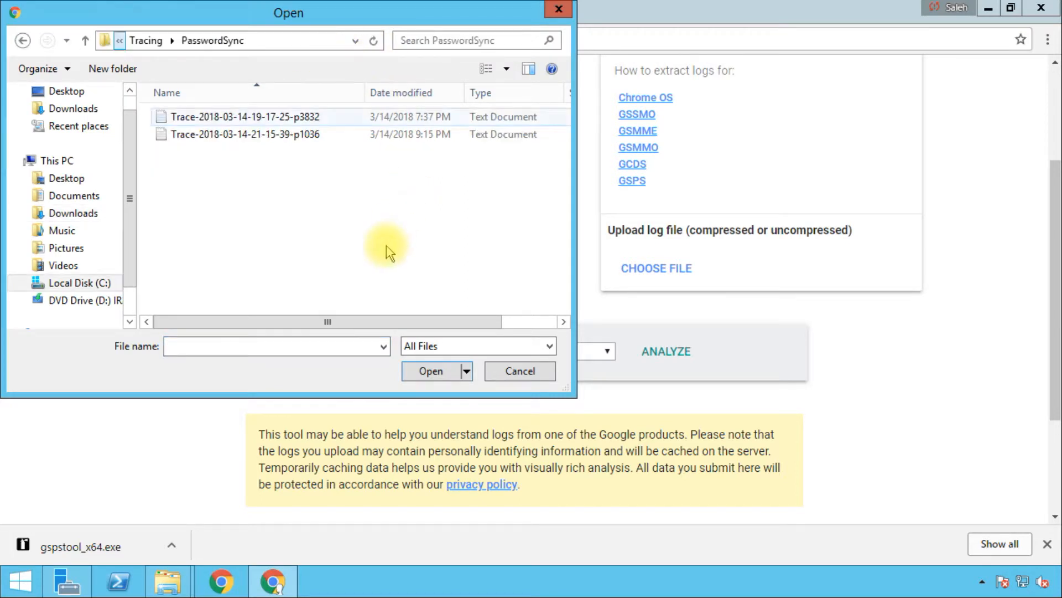
left_click_drag(423, 322, 520, 325)
left_click_drag(379, 326, 323, 325)
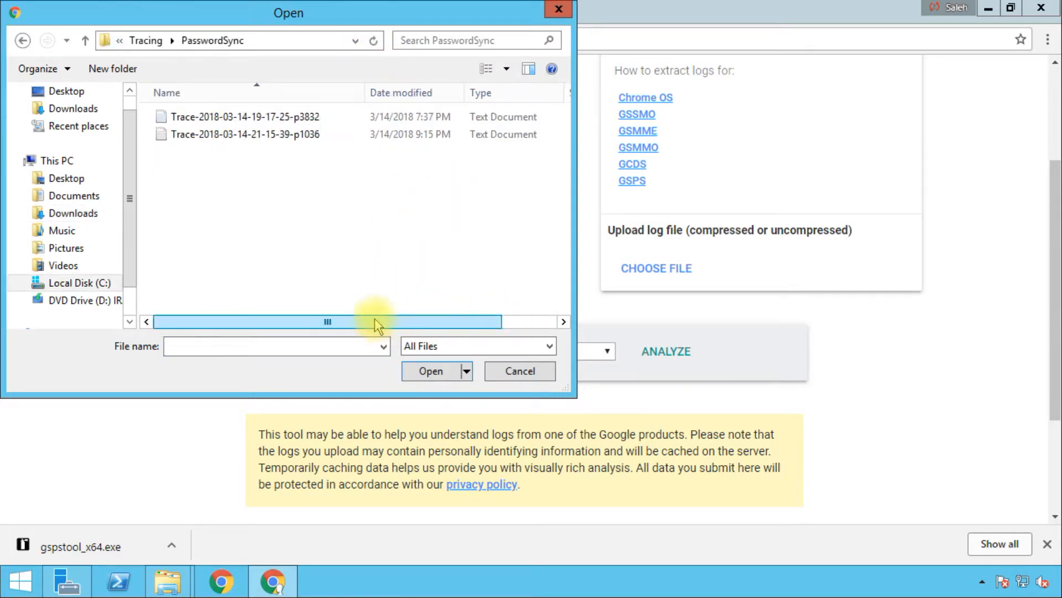
double_click(285, 116)
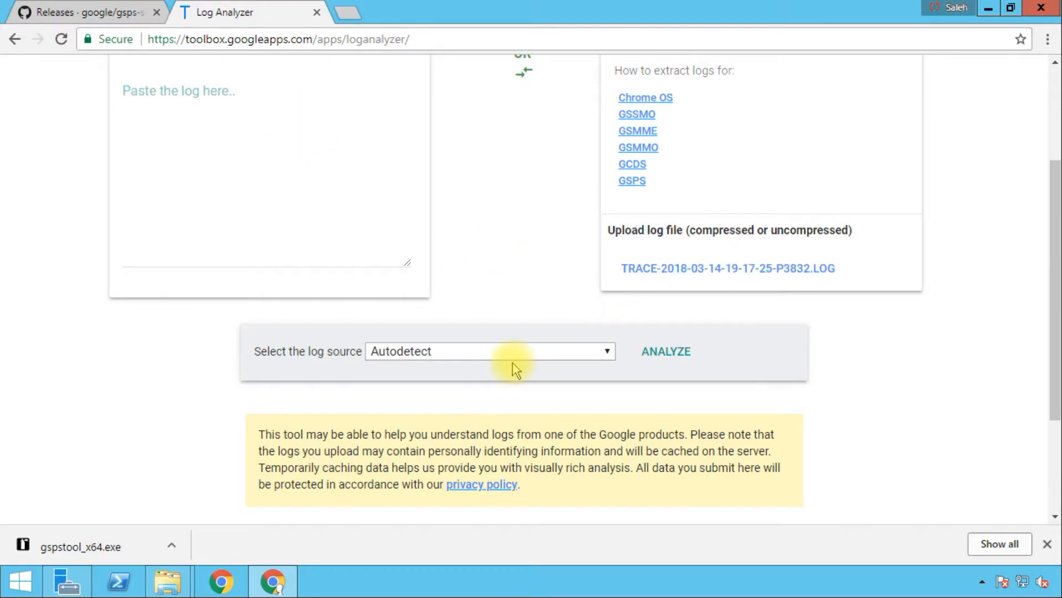
scroll(819, 443, "up", 2)
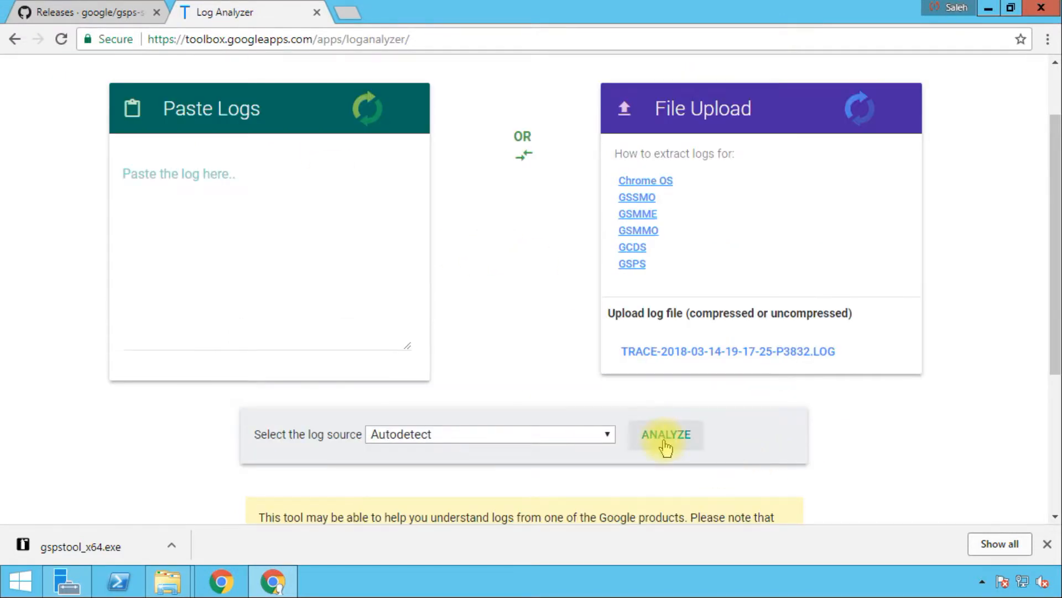
left_click(666, 443)
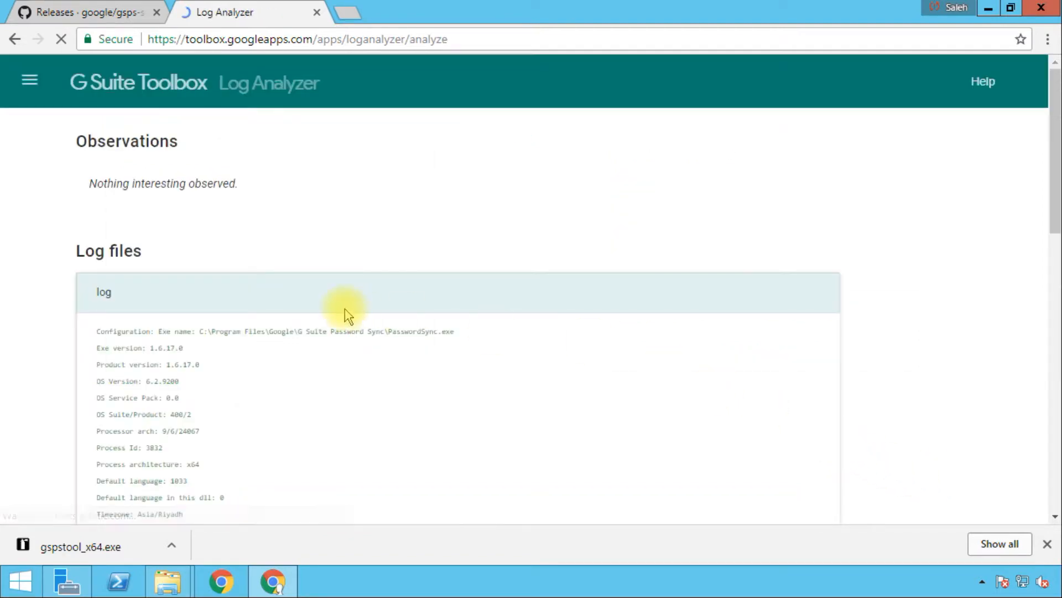
Step: Examine the analyzed log entries and the Observations section in the Log Analyzer results
scroll(263, 224, "down", 3)
scroll(262, 224, "down", 10)
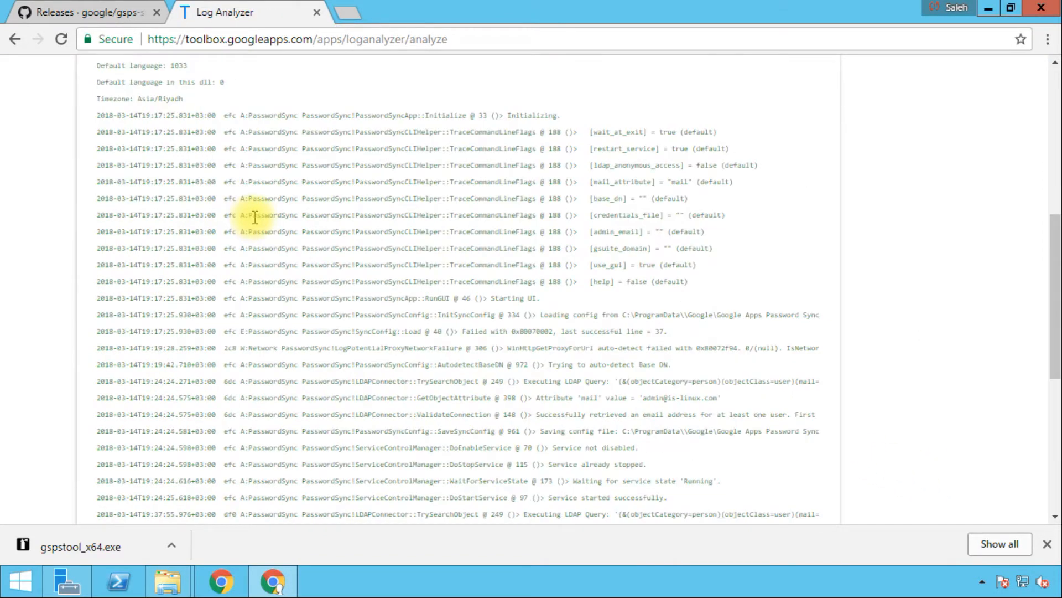
scroll(255, 213, "up", 3)
scroll(348, 291, "up", 10)
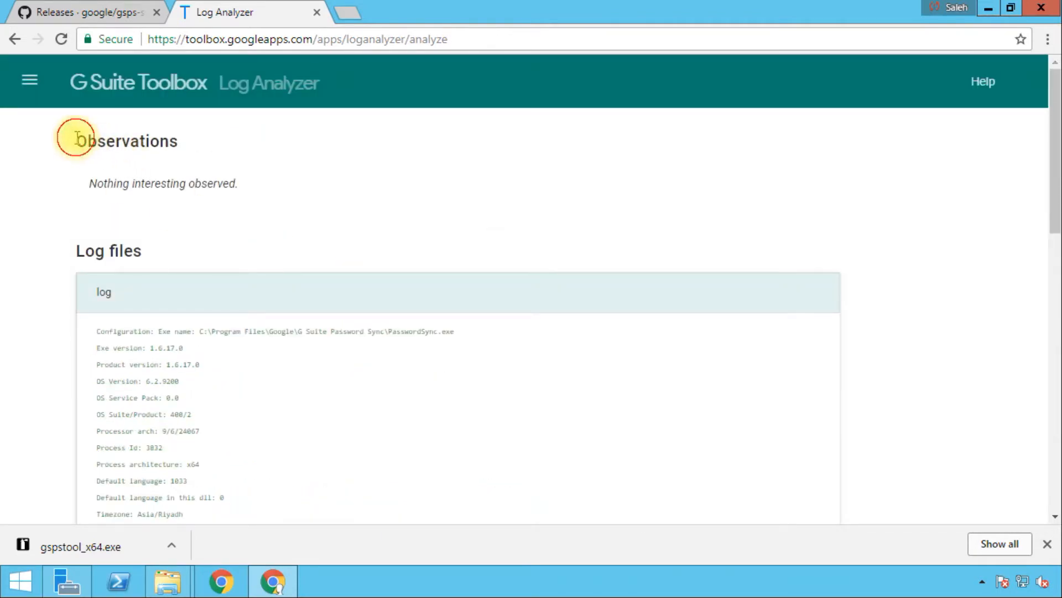
left_click_drag(76, 135, 261, 180)
left_click(190, 185)
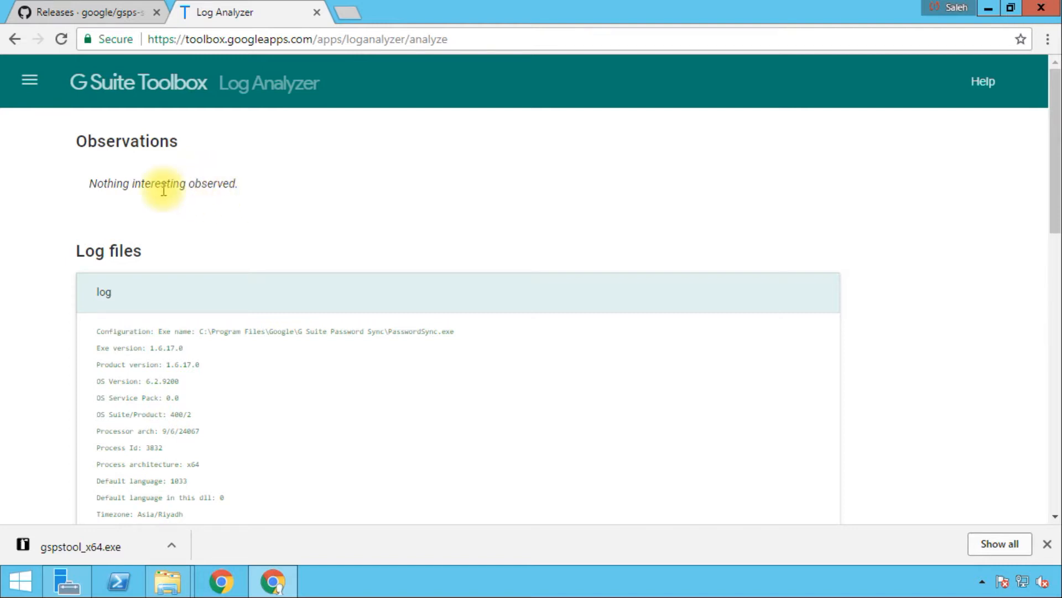
left_click_drag(250, 192, 87, 191)
left_click(147, 186)
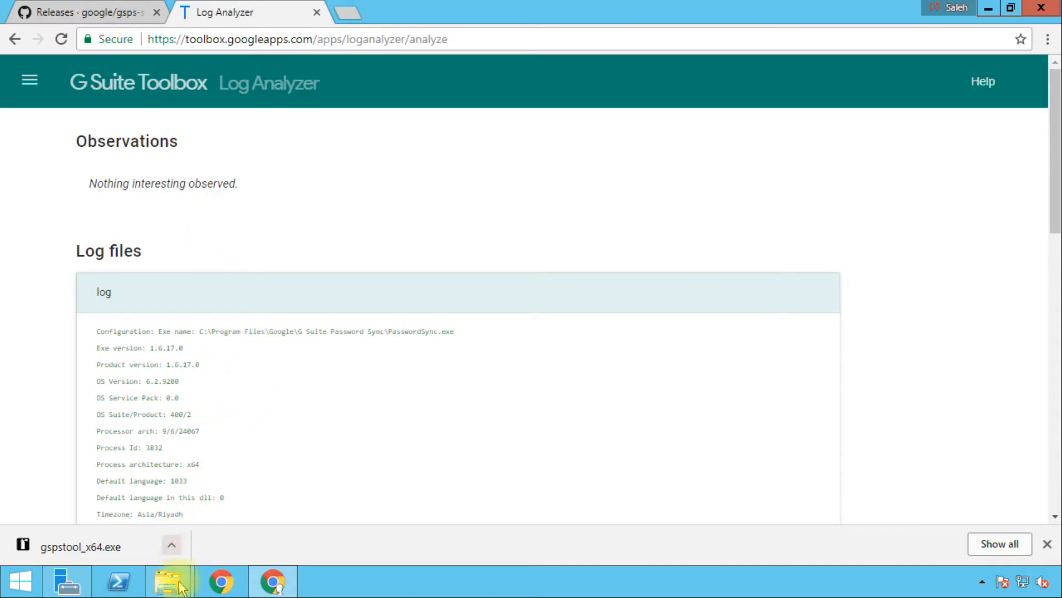
Step: Switch to the PasswordSync folder window in File Explorer, open the sibling Tracing\password_sync_service folder, and select its path for copying
mouse_move(167, 581)
left_click(94, 493)
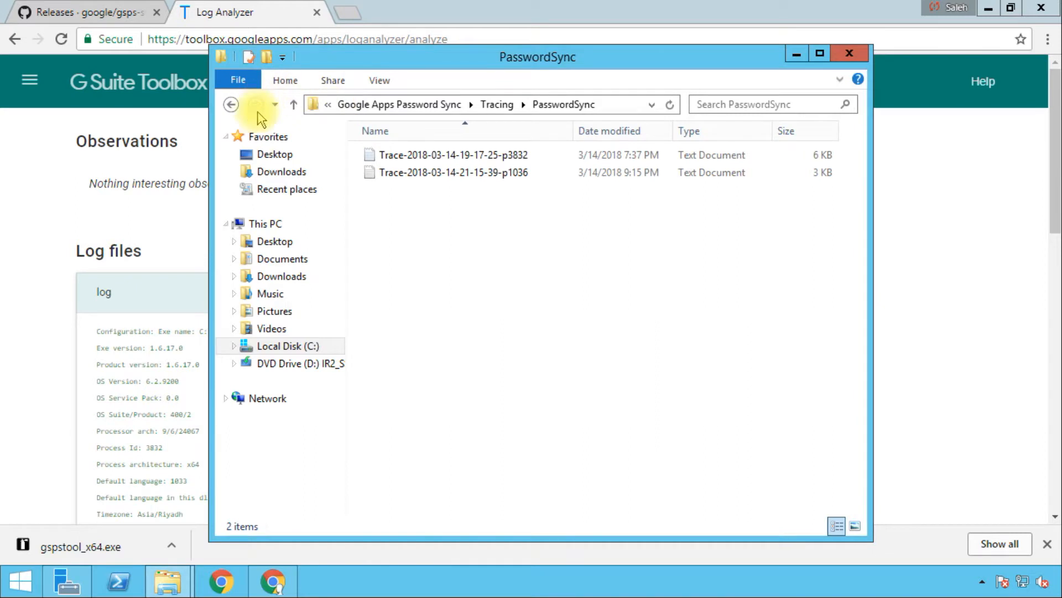
left_click(617, 106)
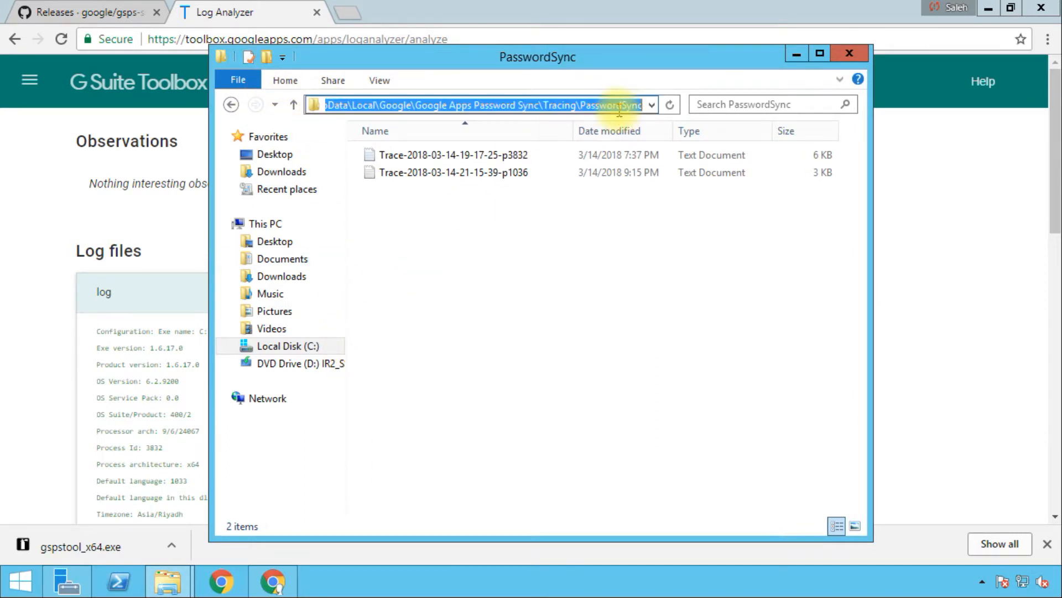
type("c")
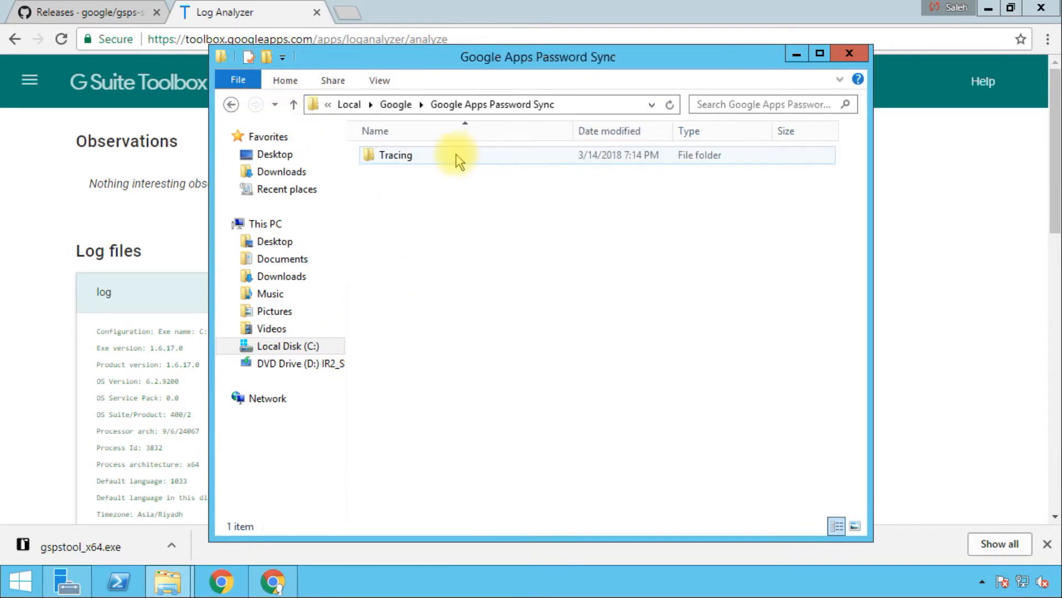
double_click(439, 158)
double_click(429, 163)
left_click(586, 105)
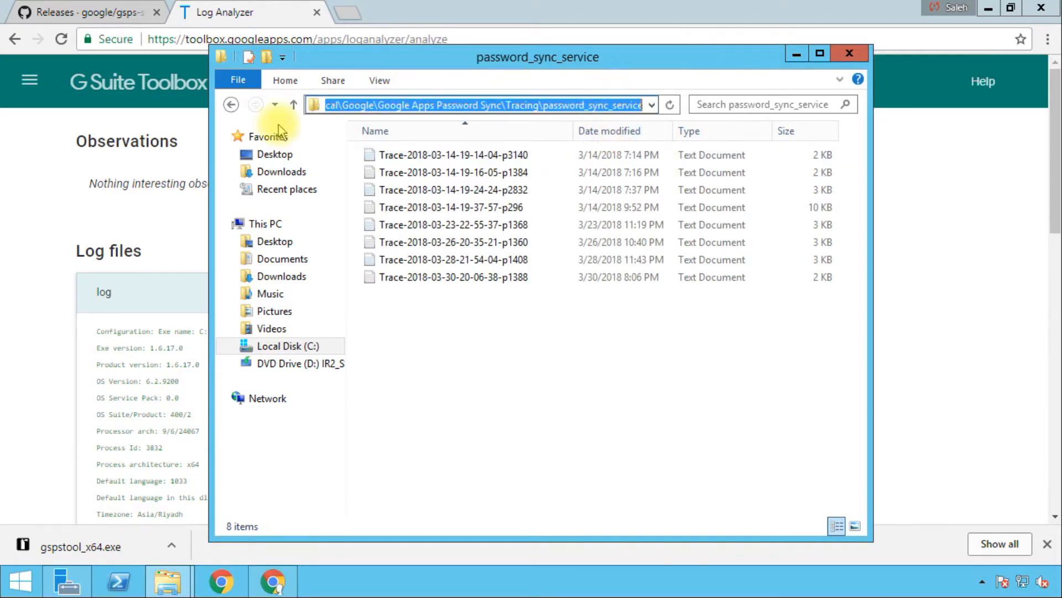
left_click(82, 218)
scroll(372, 382, "down", 15)
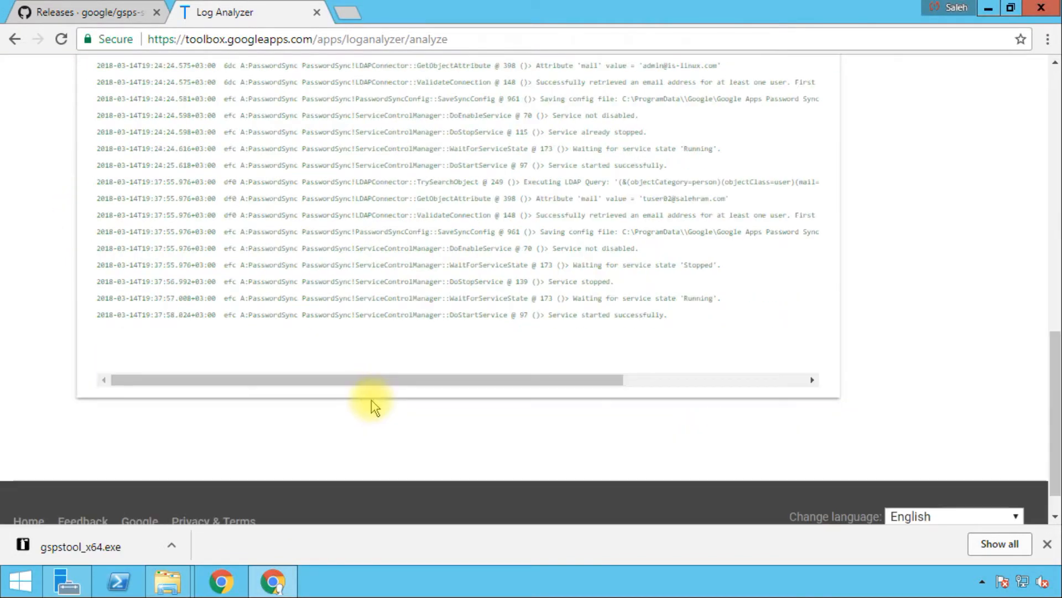
scroll(684, 403, "up", 10)
key("alt+Left")
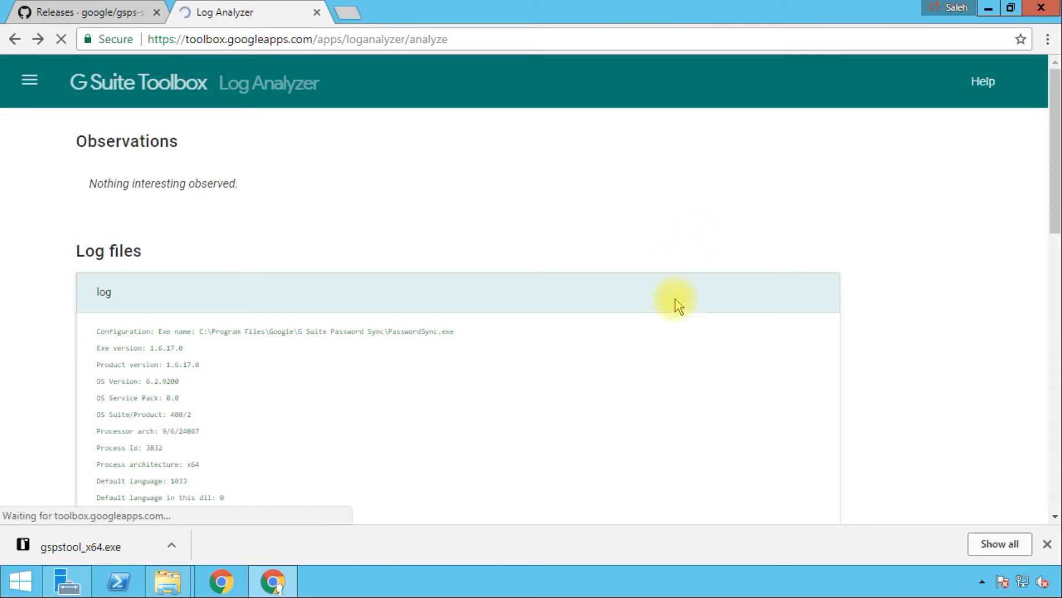
left_click(657, 351)
left_click_drag(412, 321, 548, 319)
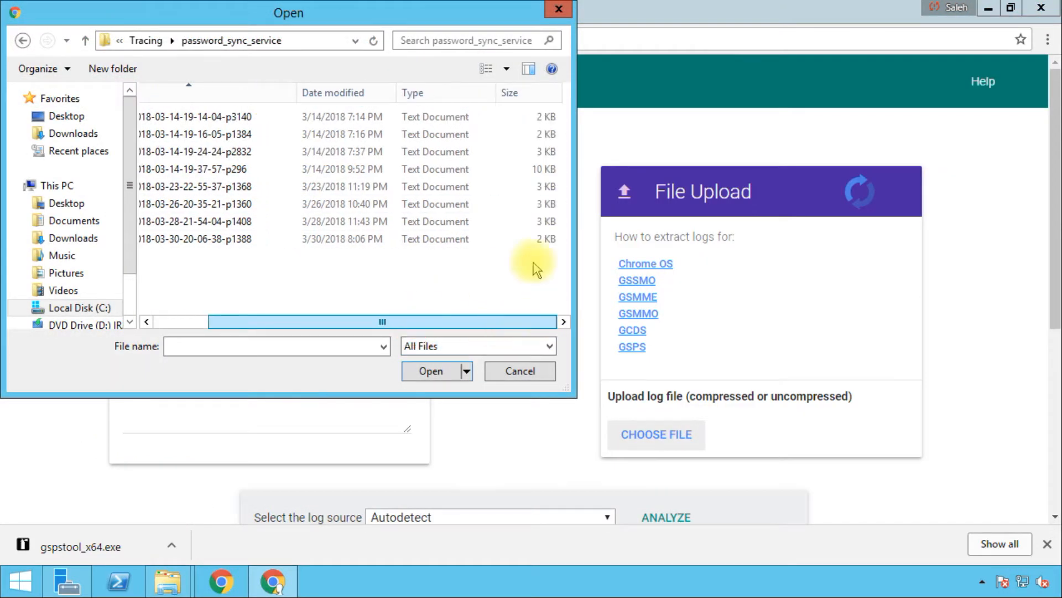
double_click(457, 170)
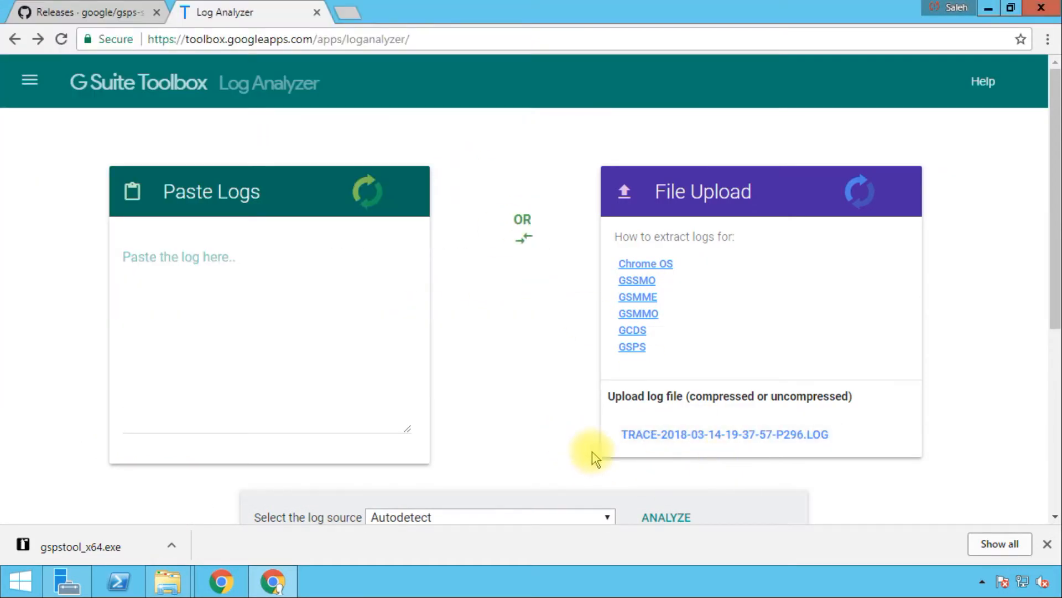
left_click(680, 518)
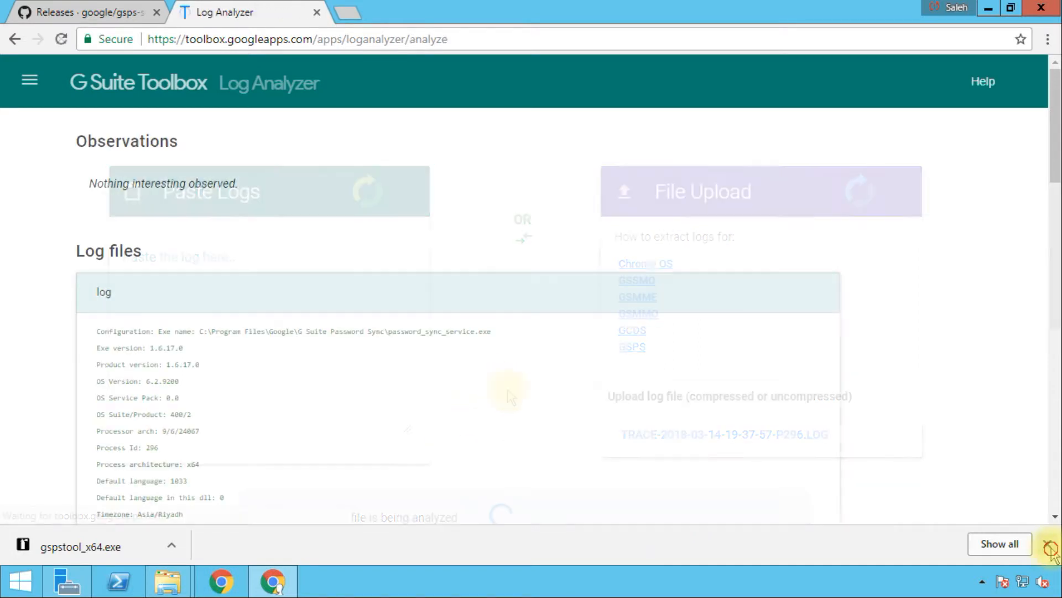
Step: Close the browser's downloads bar and examine the Observations section and the password sync service entries in the analyzed log
left_click(1047, 543)
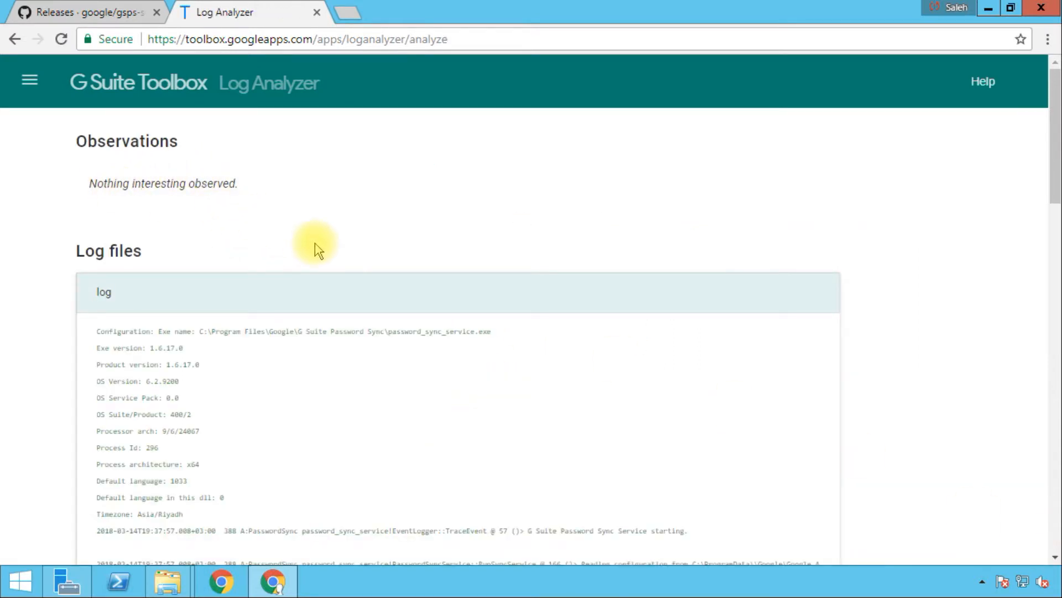
scroll(353, 261, "down", 12)
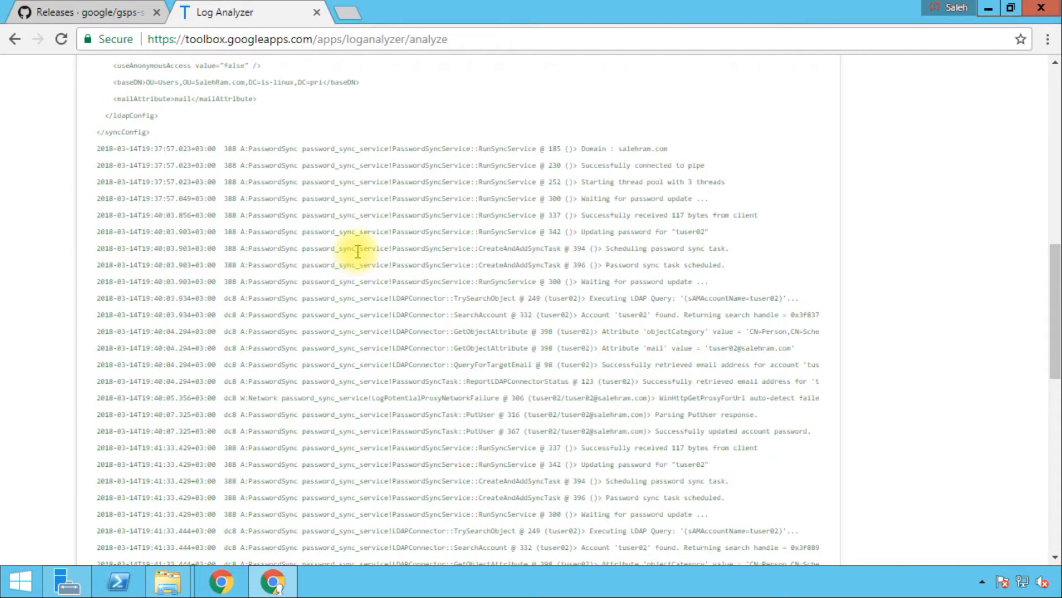
scroll(357, 253, "down", 5)
scroll(355, 246, "up", 15)
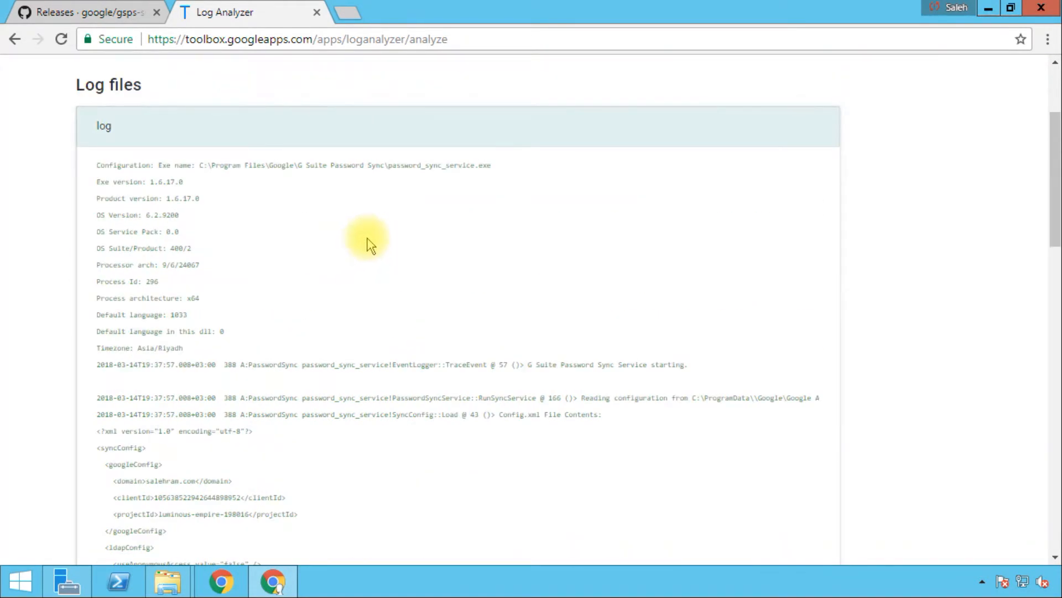
scroll(366, 237, "up", 3)
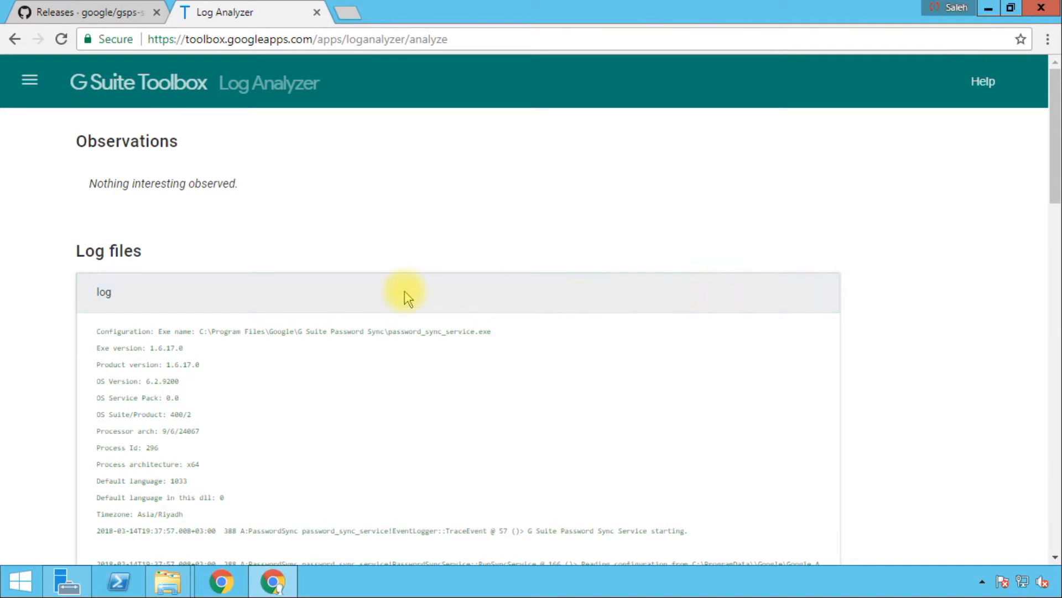
Step: Return to the GSPS support tool releases page on GitHub and minimize the browser window
left_click(91, 17)
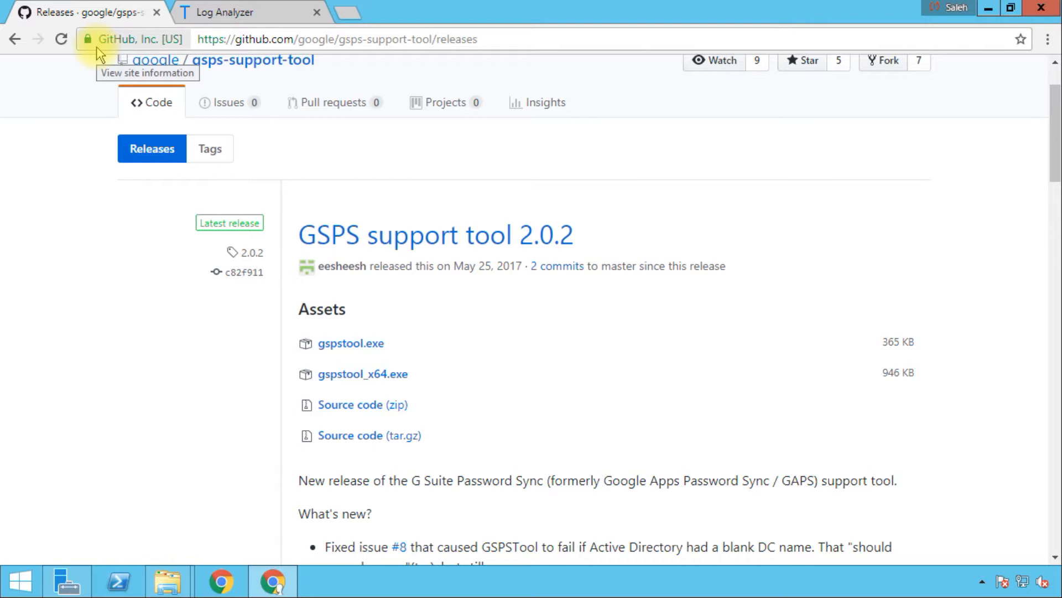
left_click(990, 17)
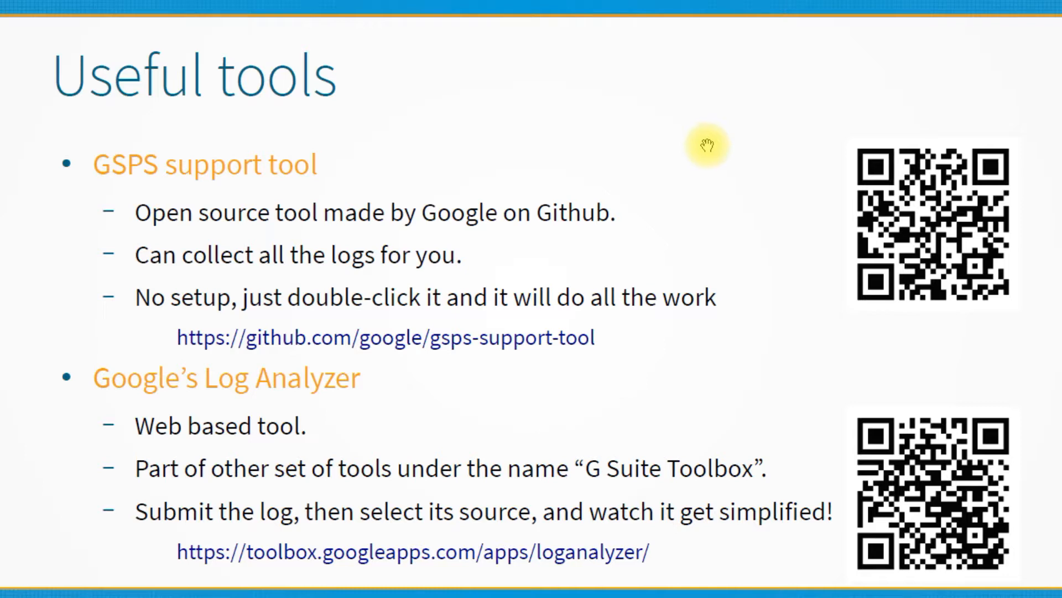
key("Left")
key("Right")
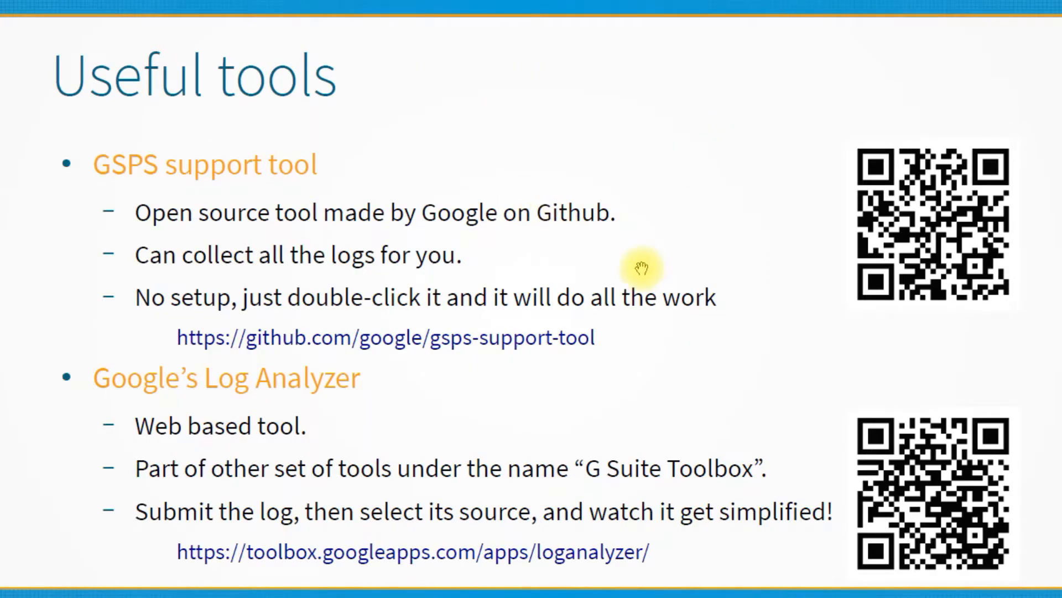